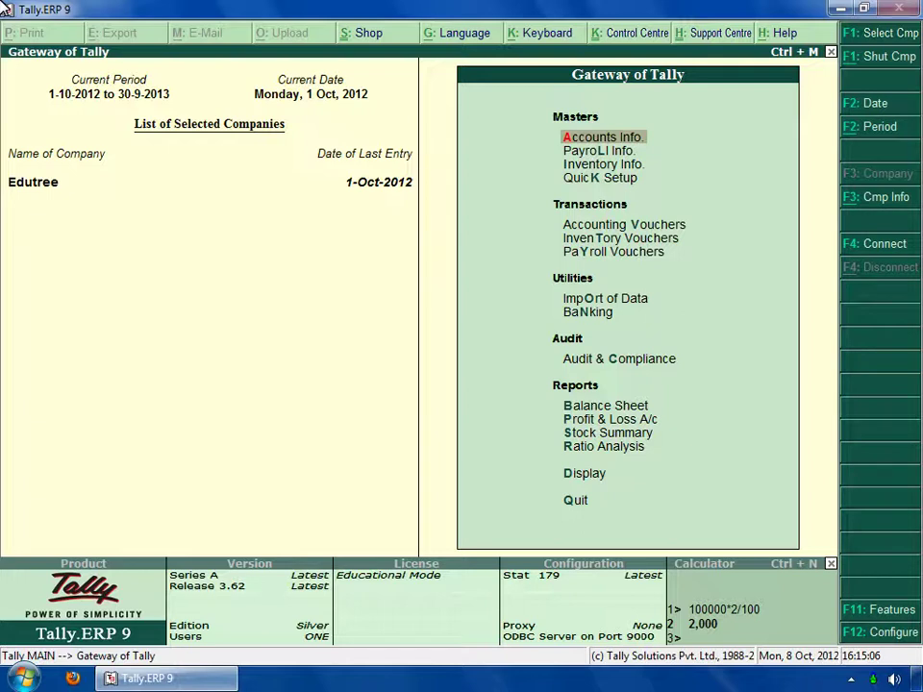
Step: Move the Gateway of Tally highlight toward Accounting Vouchers for the Edutree company
{"action": "key", "text": "Down"}
{"action": "key", "text": "Down"}
{"action": "key", "text": "Down"}
{"action": "key", "text": "Down"}
{"action": "key", "text": "Down"}
{"action": "key", "text": "Up"}
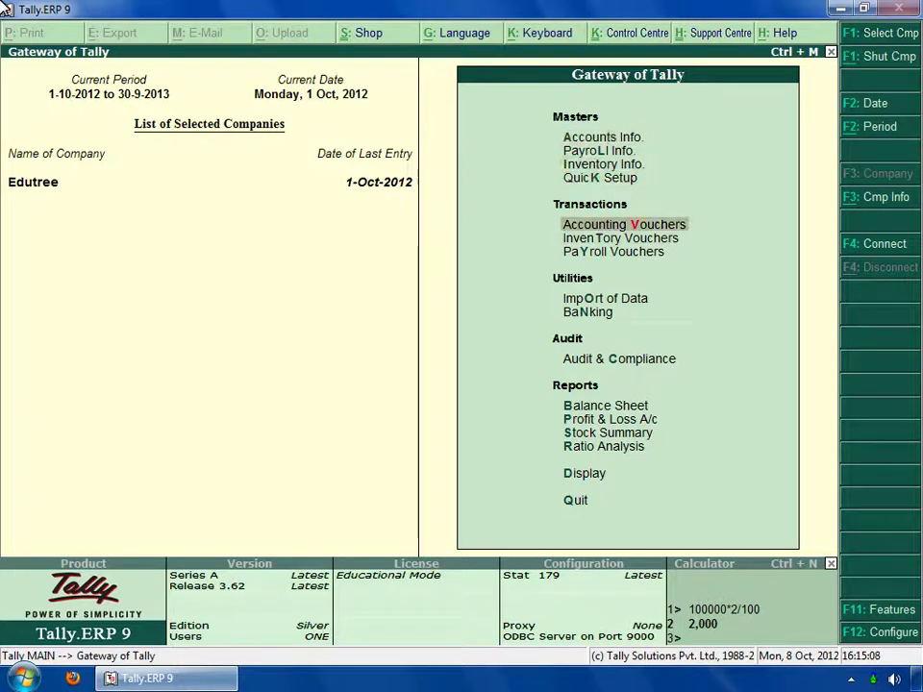
Step: Start a Sales voucher with reference 002 and party SAHIL, accepting the party details
{"action": "left_click", "coordinate": [613, 227]}
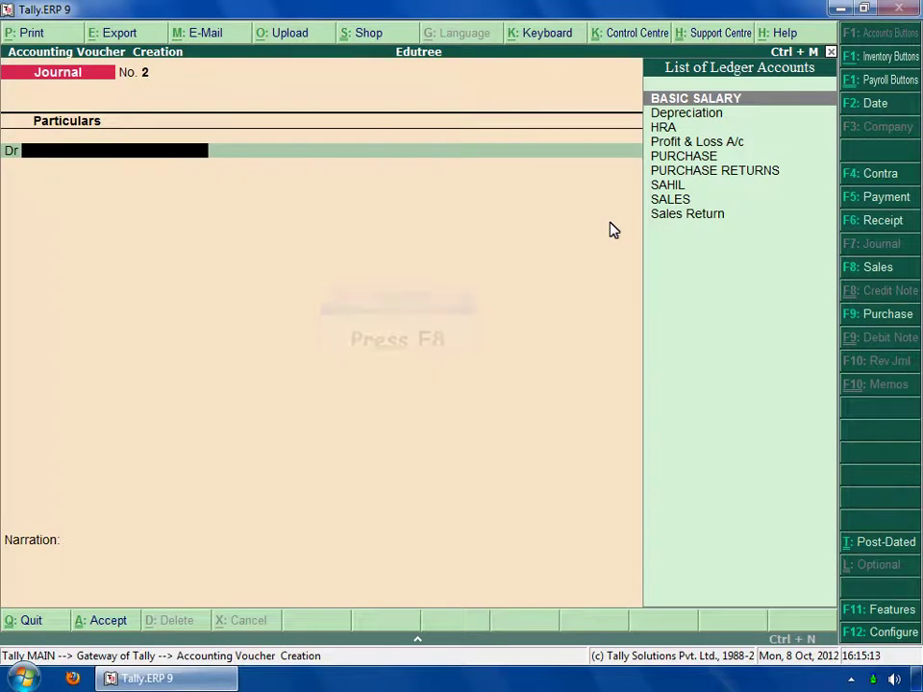
{"action": "left_click", "coordinate": [864, 274]}
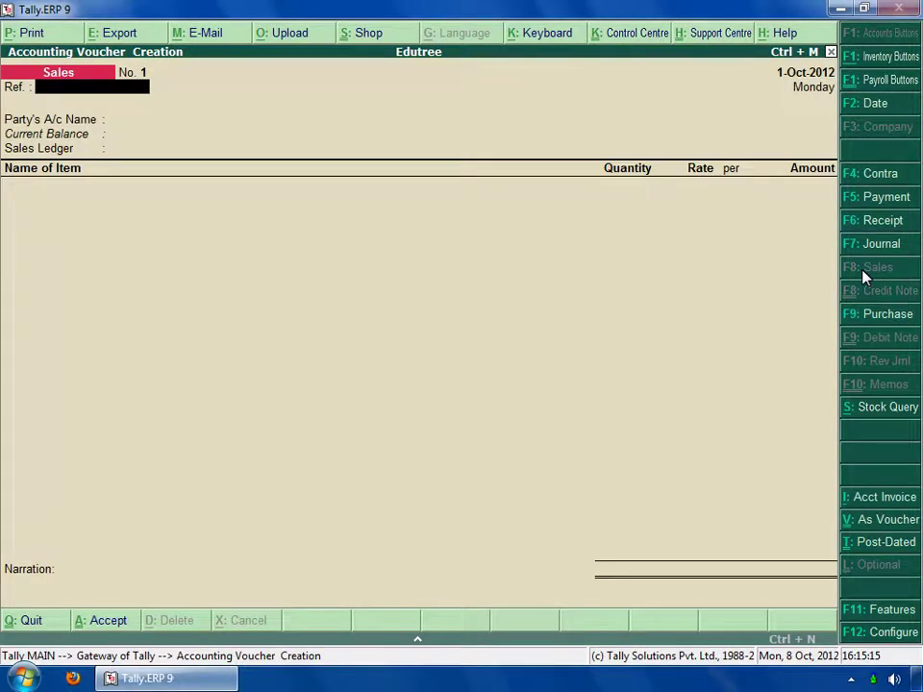
{"action": "type", "text": "002"}
{"action": "key", "text": "Return"}
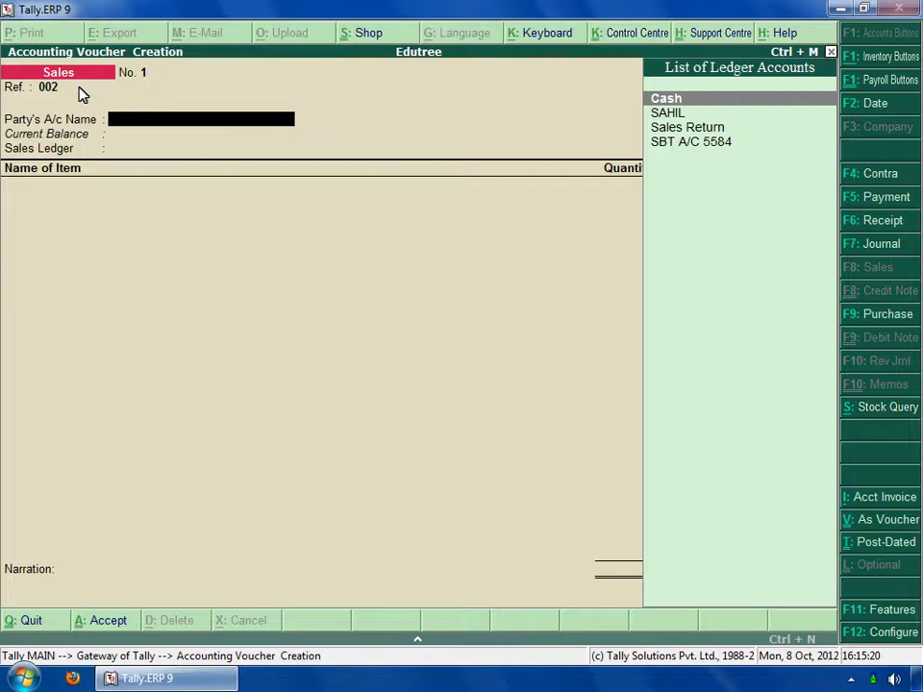
{"action": "left_click", "coordinate": [671, 115]}
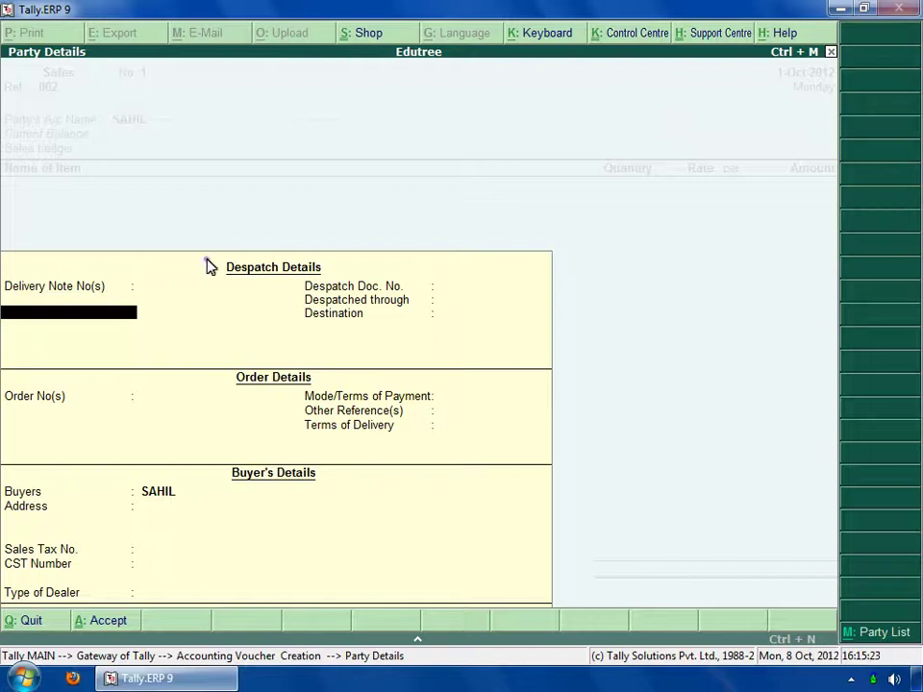
{"action": "key", "text": "Return"}
{"action": "key", "text": "Return"}
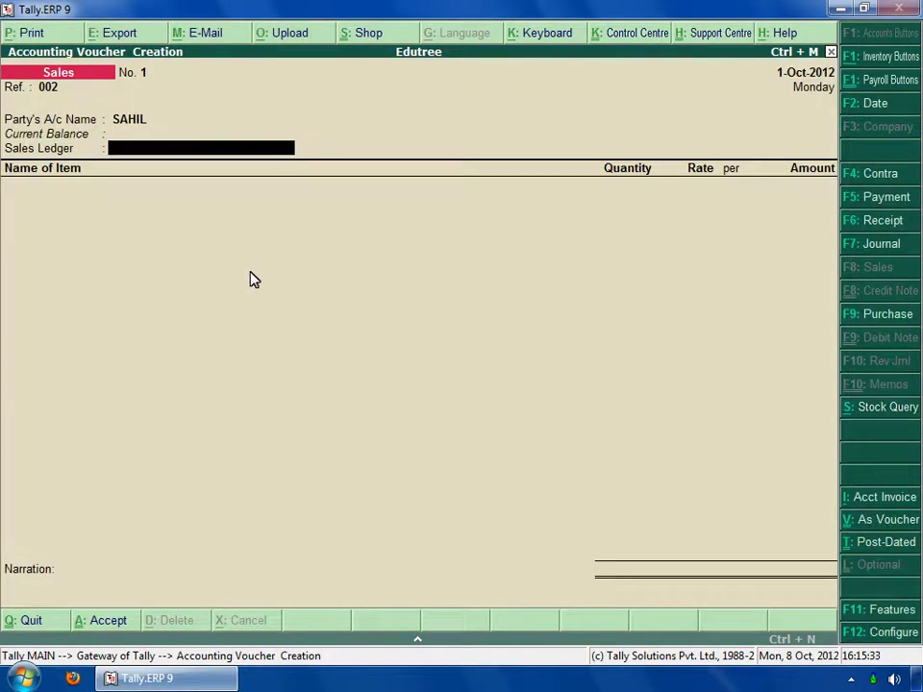
Step: Add MS WORD CD at 750.00, end the item list, skip narration and accept
{"action": "key", "text": "Return"}
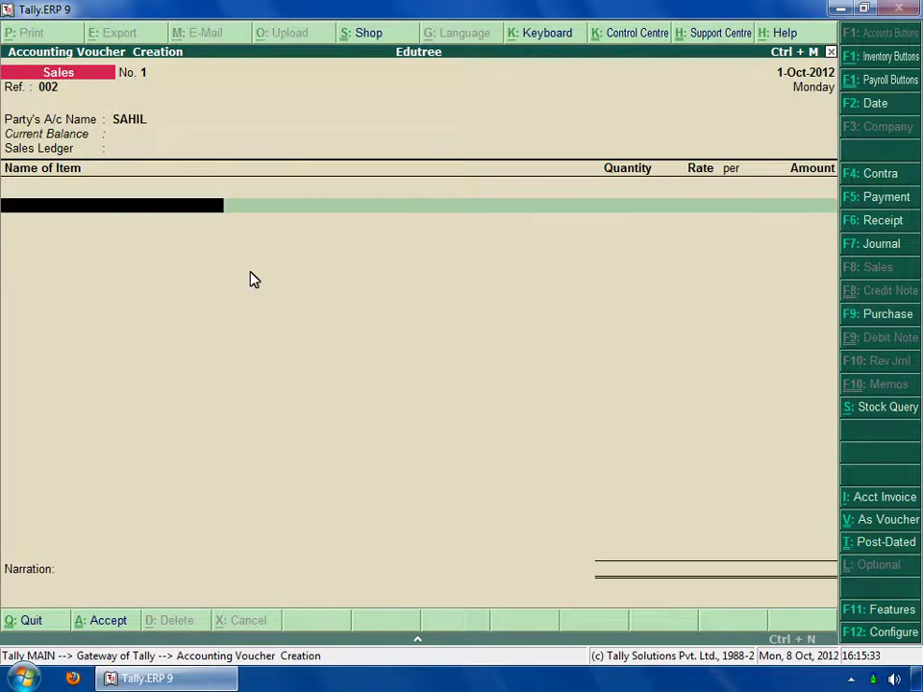
{"action": "type", "text": "M"}
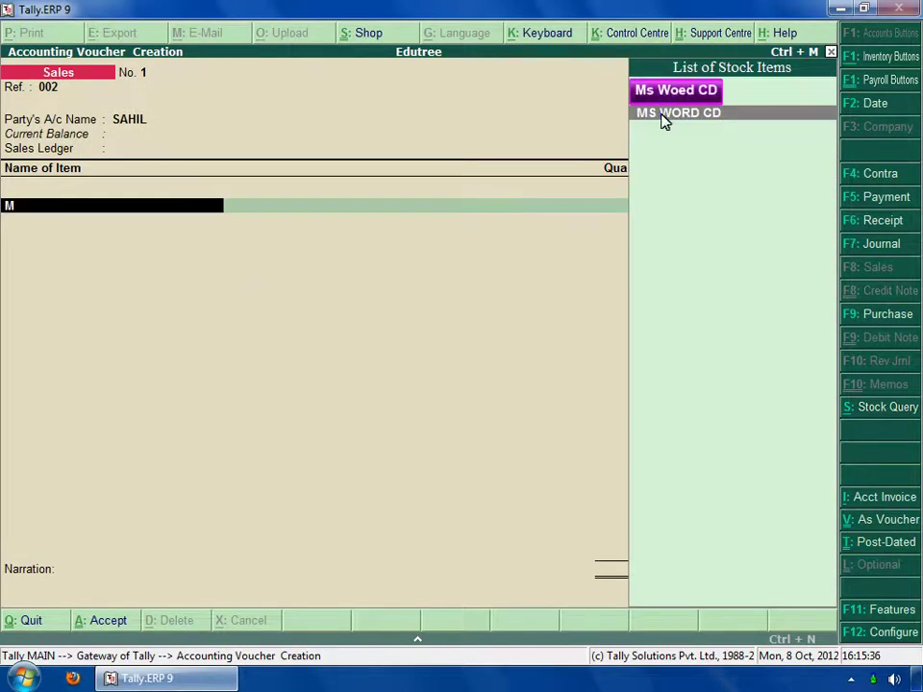
{"action": "key", "text": "Return"}
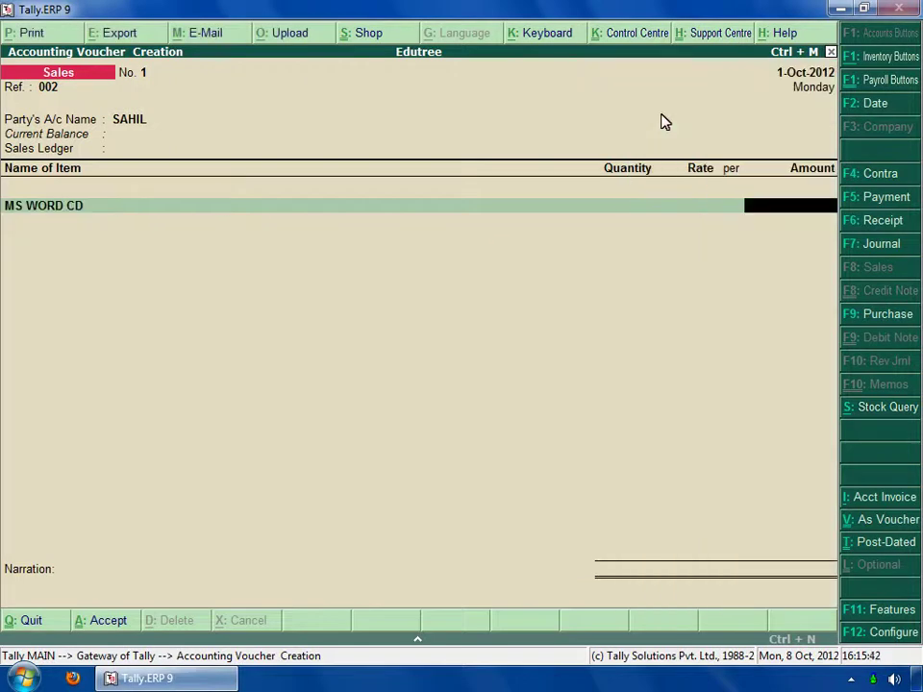
{"action": "type", "text": "750"}
{"action": "key", "text": "Return"}
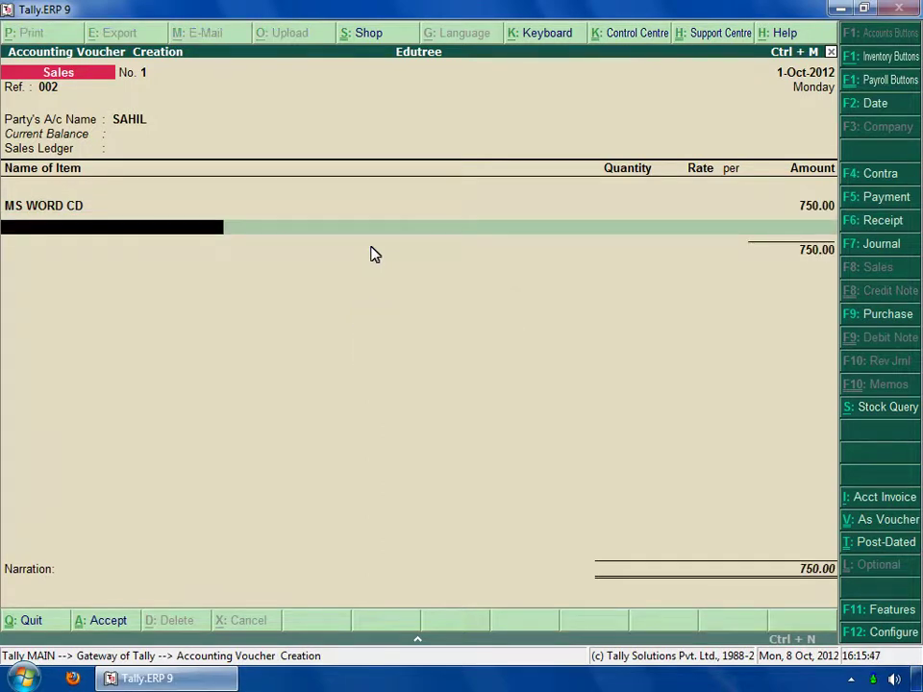
{"action": "key", "text": "Return"}
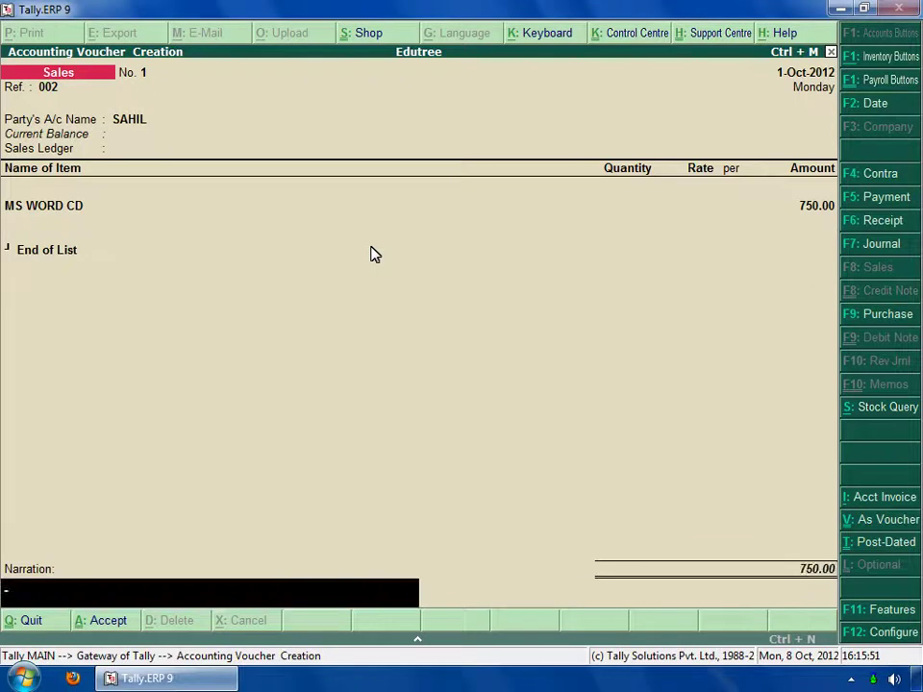
{"action": "key", "text": "Return"}
{"action": "left_click", "coordinate": [759, 598]}
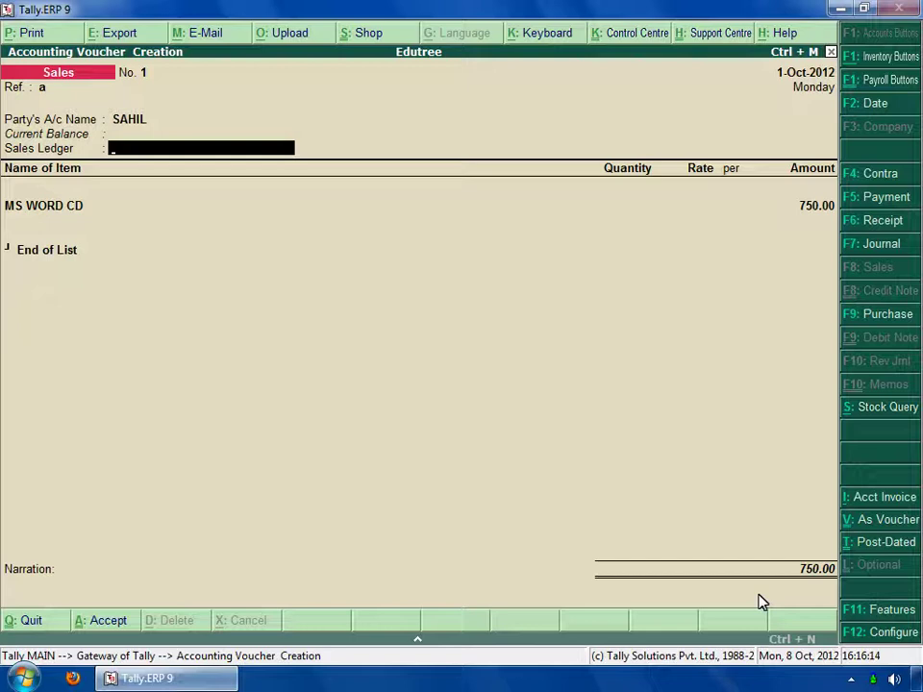
Step: Switch the voucher to accounting-voucher form with reference 'a' and SAHIL as debit ledger
{"action": "left_click", "coordinate": [876, 521]}
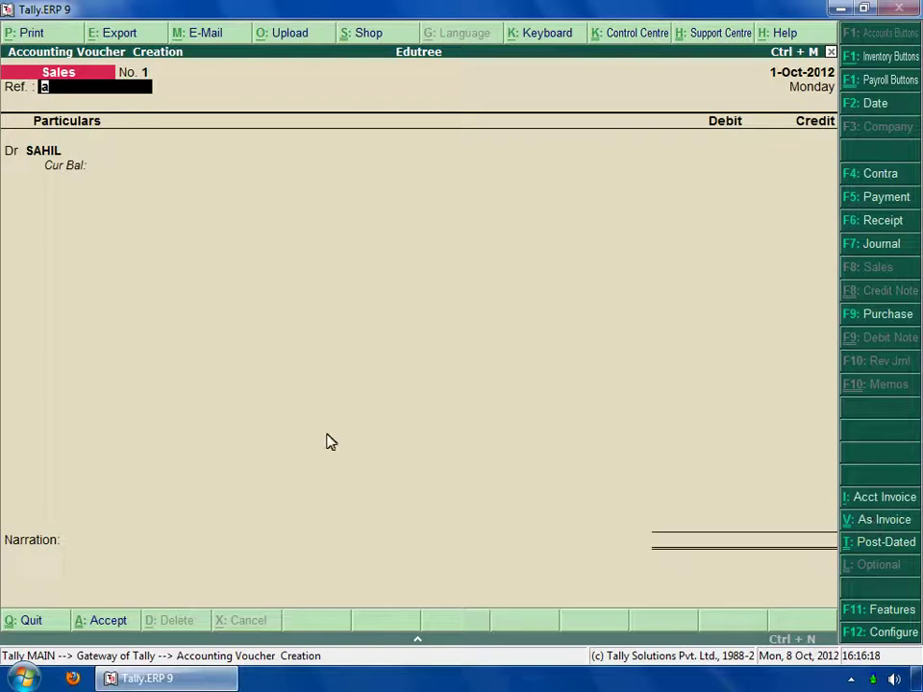
{"action": "type", "text": "a"}
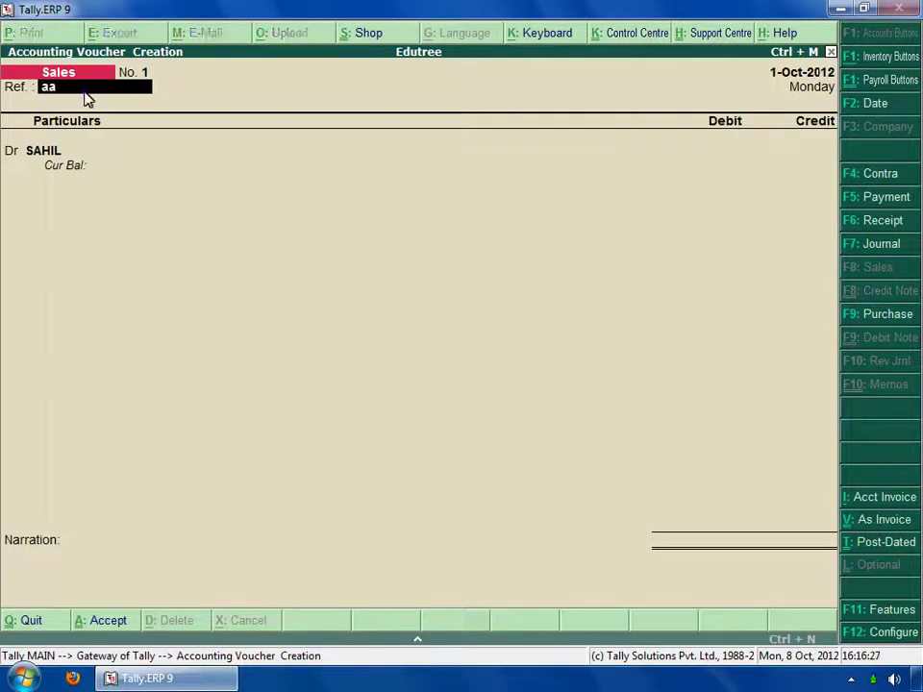
{"action": "key", "text": "BackSpace"}
{"action": "key", "text": "Return"}
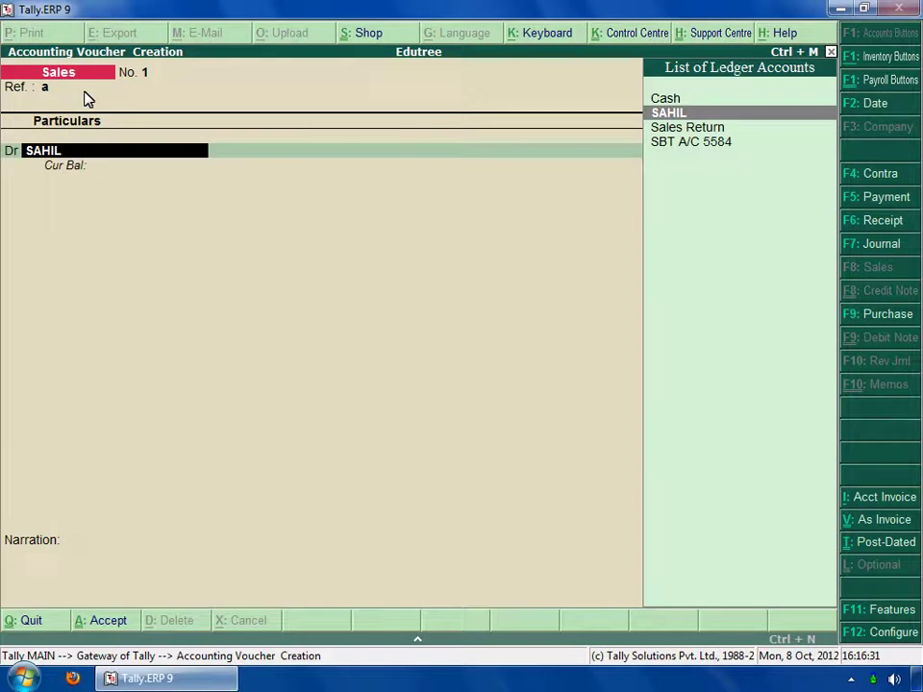
{"action": "left_click", "coordinate": [669, 114]}
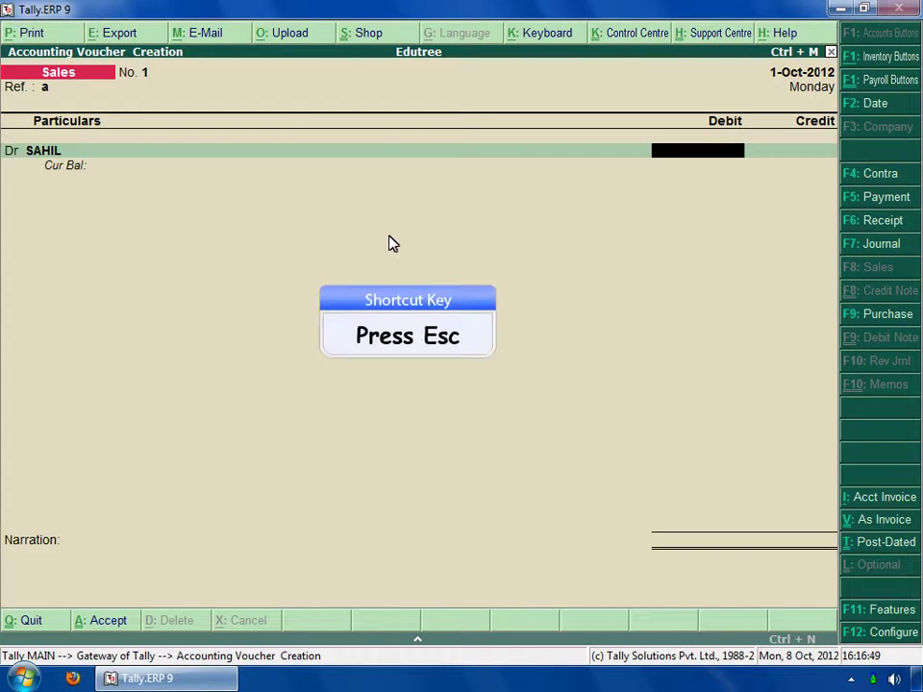
Step: Quit the unfinished sales voucher without saving and reopen Accounting Vouchers
{"action": "key", "text": "Escape"}
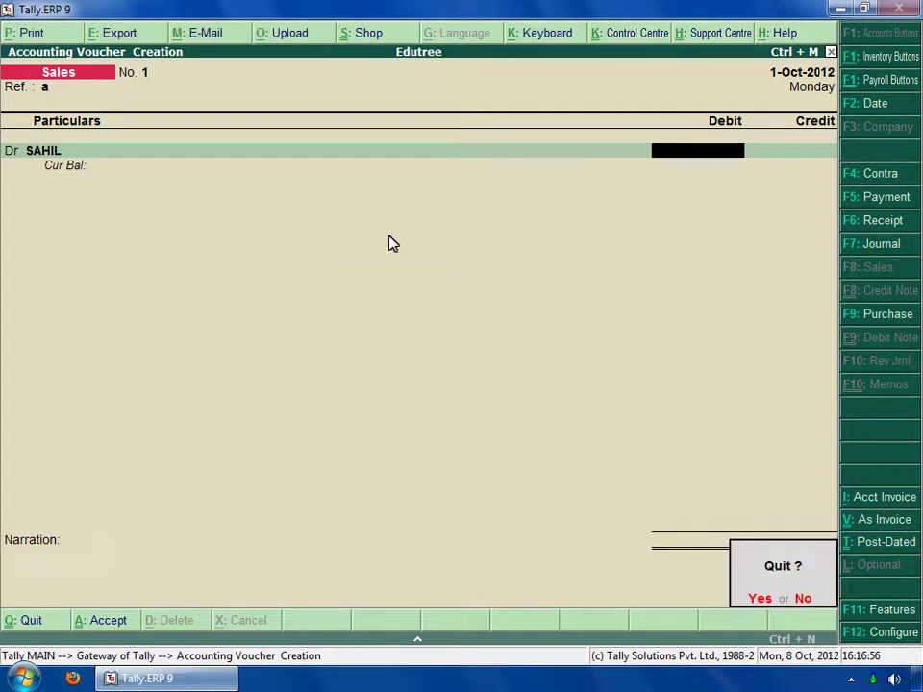
{"action": "left_click", "coordinate": [760, 599]}
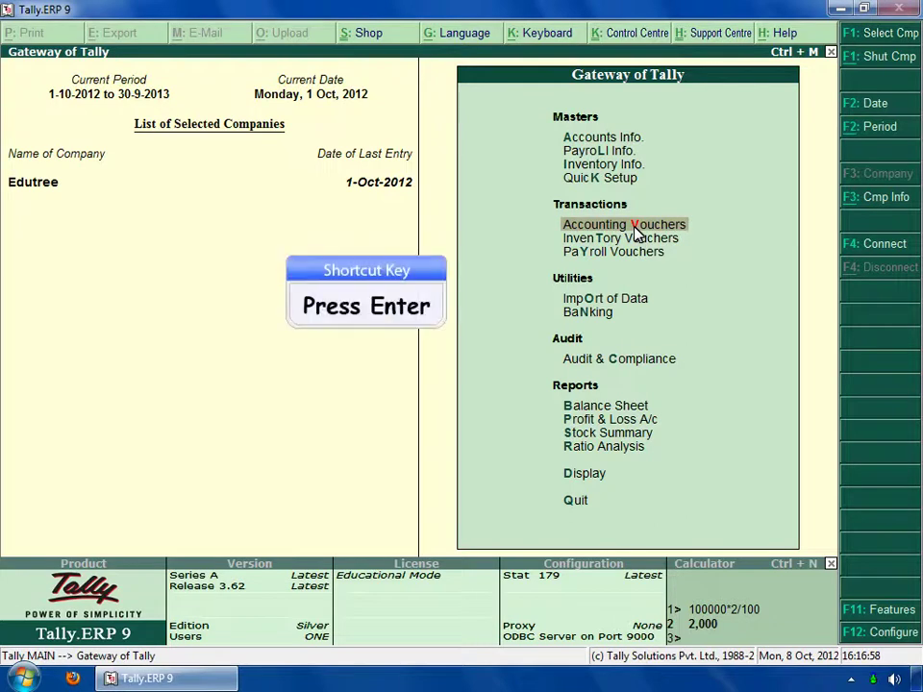
{"action": "key", "text": "Return"}
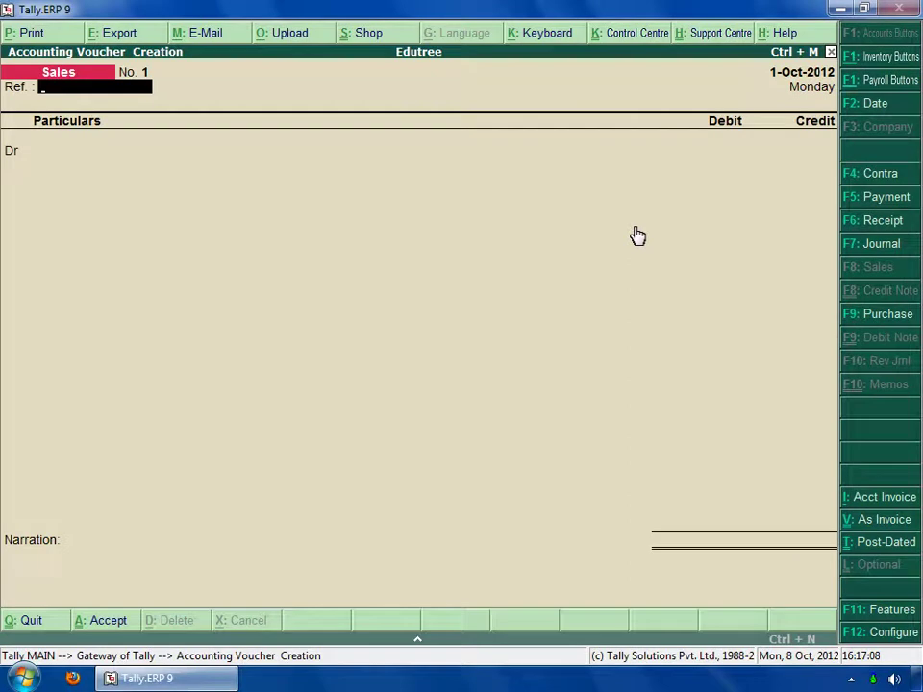
Step: Start a Purchase voucher with supplier invoice number 001 and SAHIL as supplier
{"action": "left_click", "coordinate": [880, 317]}
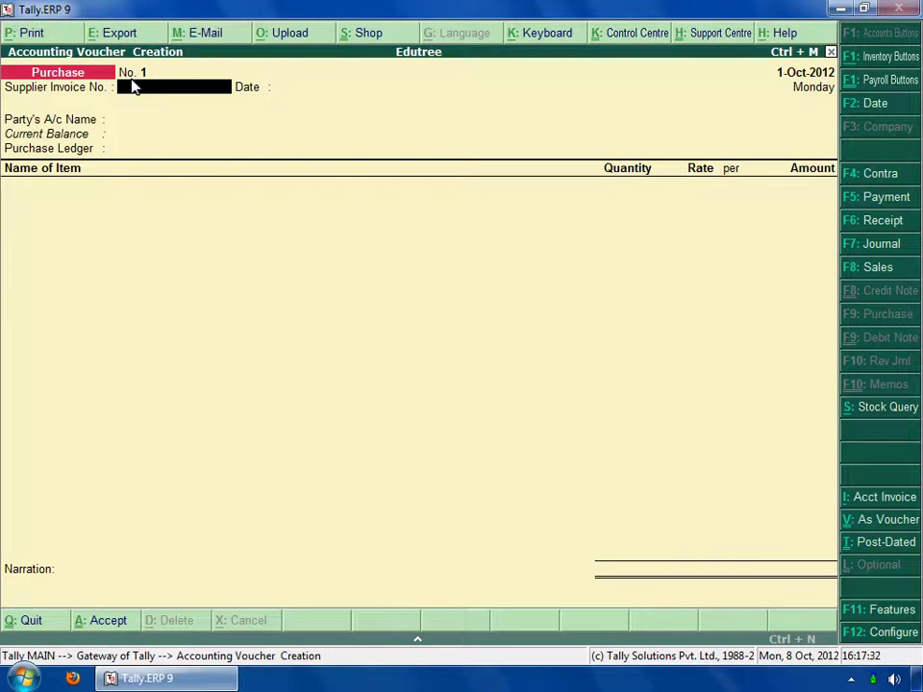
{"action": "type", "text": "001"}
{"action": "key", "text": "Return"}
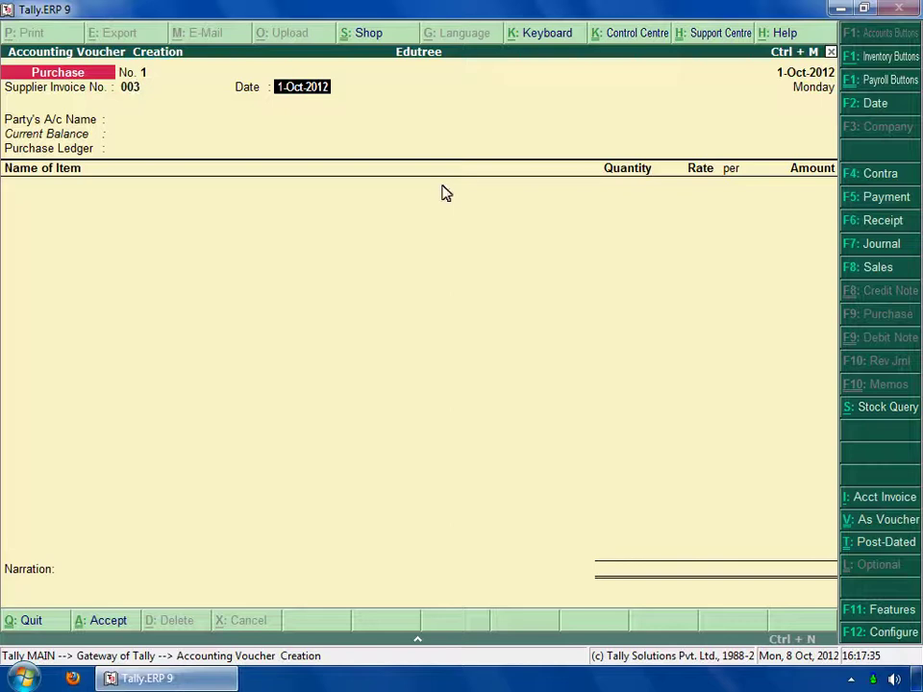
{"action": "key", "text": "Return"}
{"action": "key", "text": "Return"}
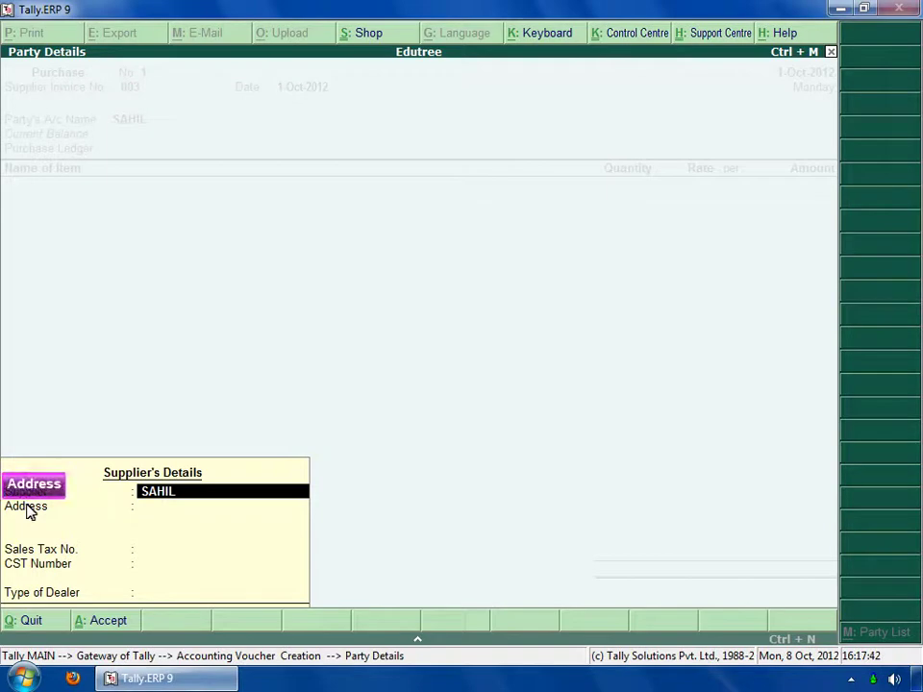
Step: Leave the supplier's address, Sales Tax No. and CST Number blank and list the dealer types
{"action": "key", "text": "Return"}
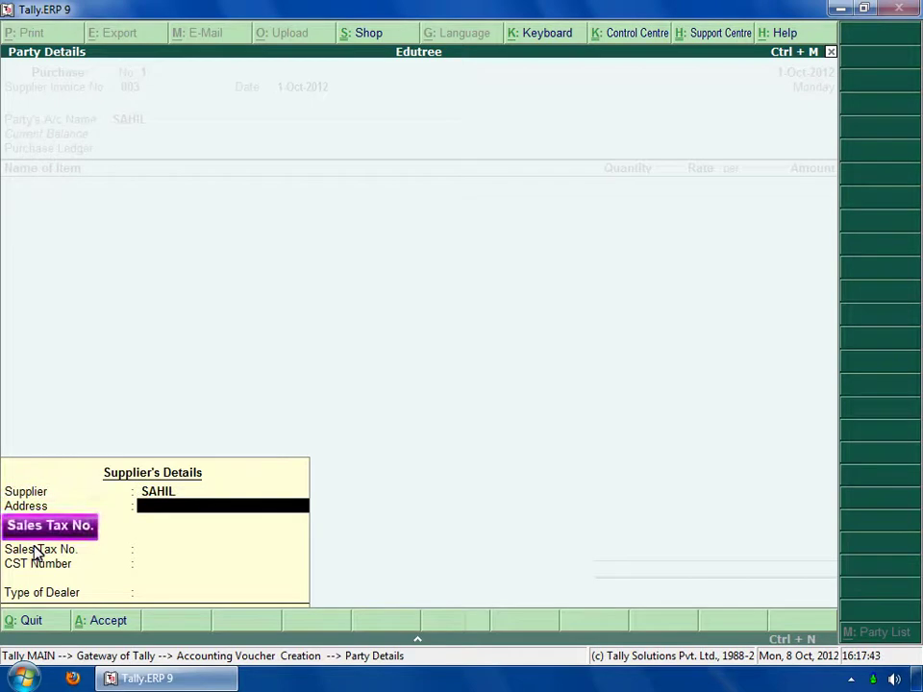
{"action": "key", "text": "Return"}
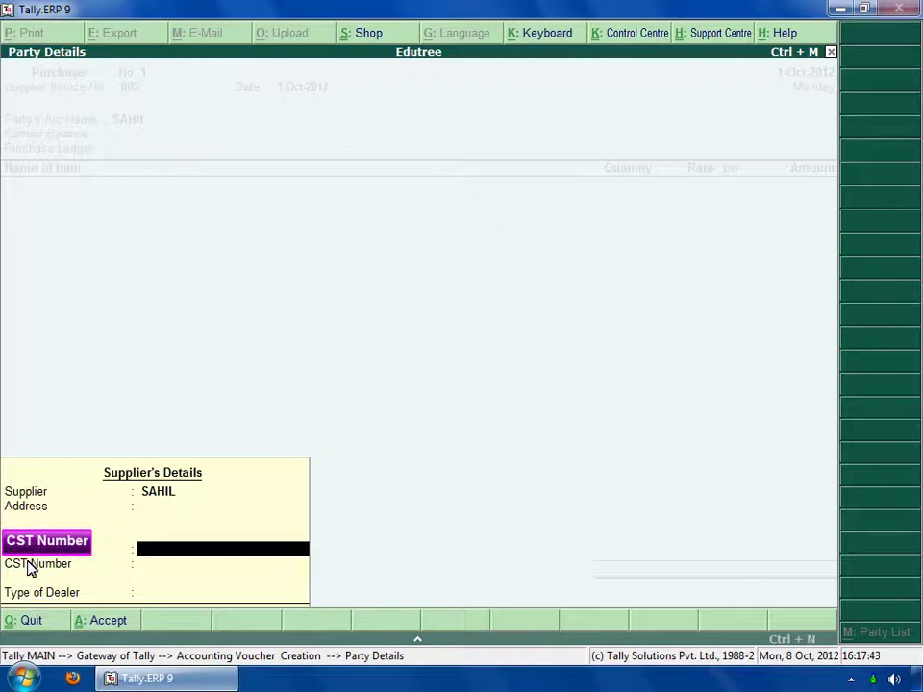
{"action": "key", "text": "Return"}
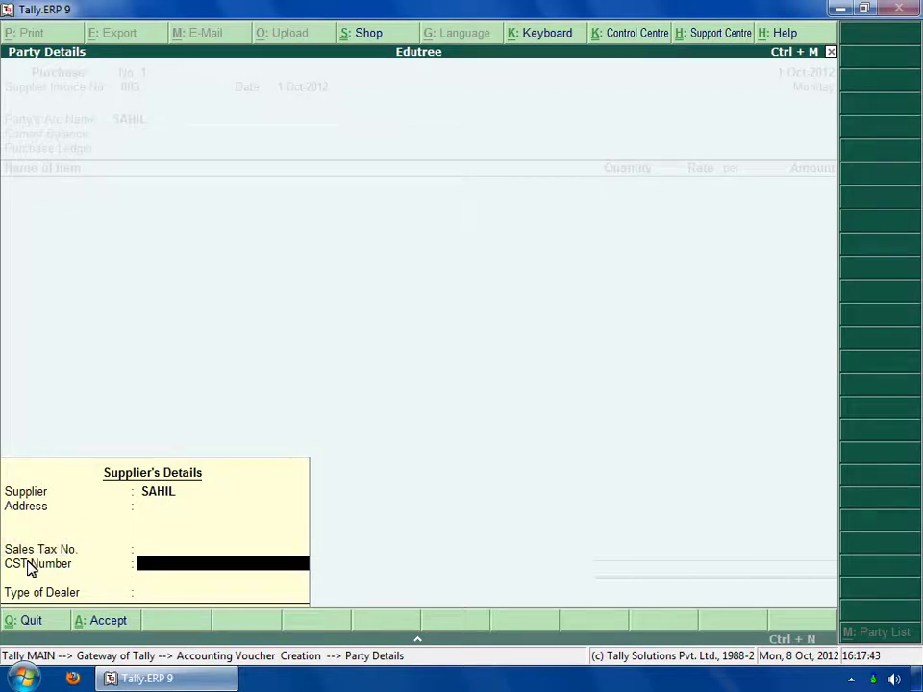
{"action": "left_click", "coordinate": [68, 596]}
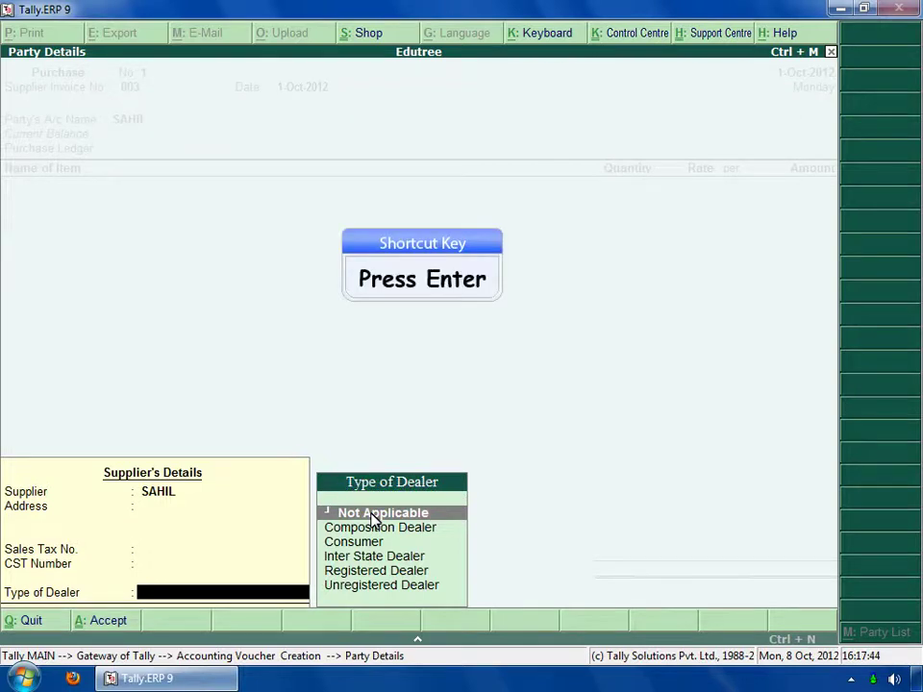
Step: Finish supplier details, choose the PURCHASE ledger and add SOFT DRINKS for 125
{"action": "key", "text": "Return"}
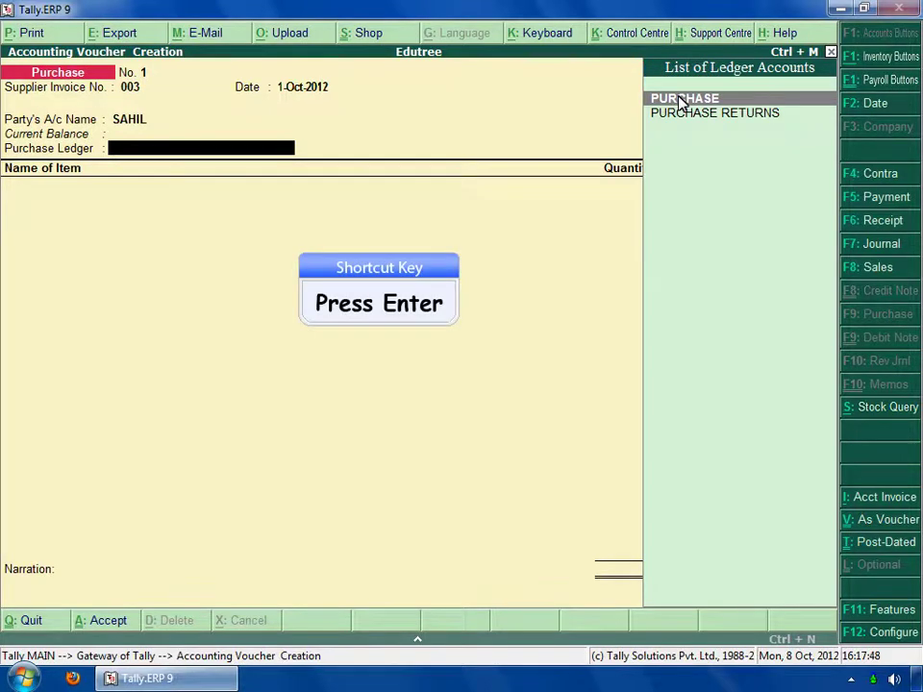
{"action": "key", "text": "Return"}
{"action": "type", "text": "S"}
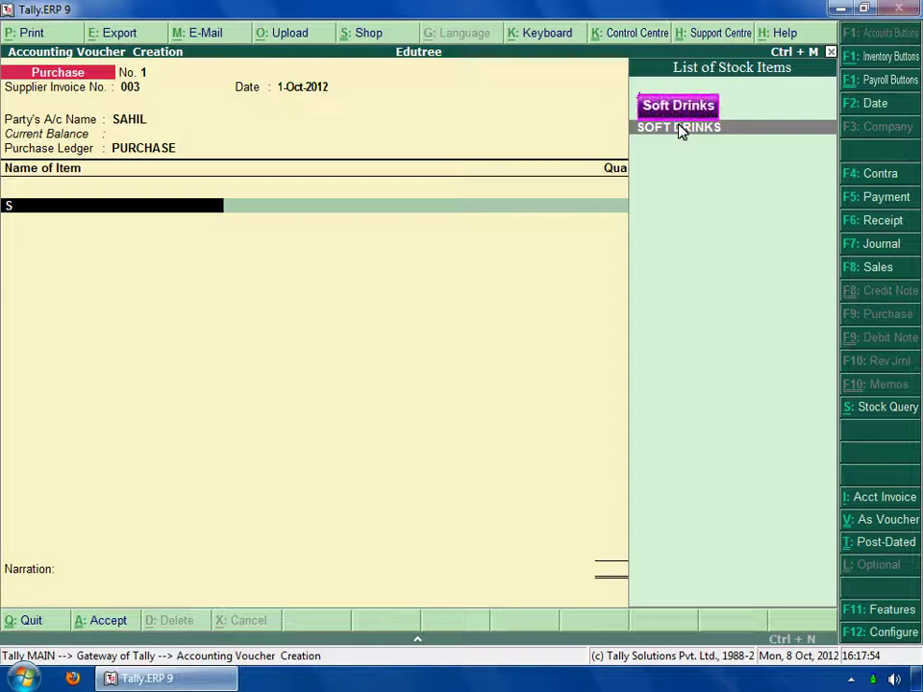
{"action": "key", "text": "Return"}
{"action": "key", "text": "Return"}
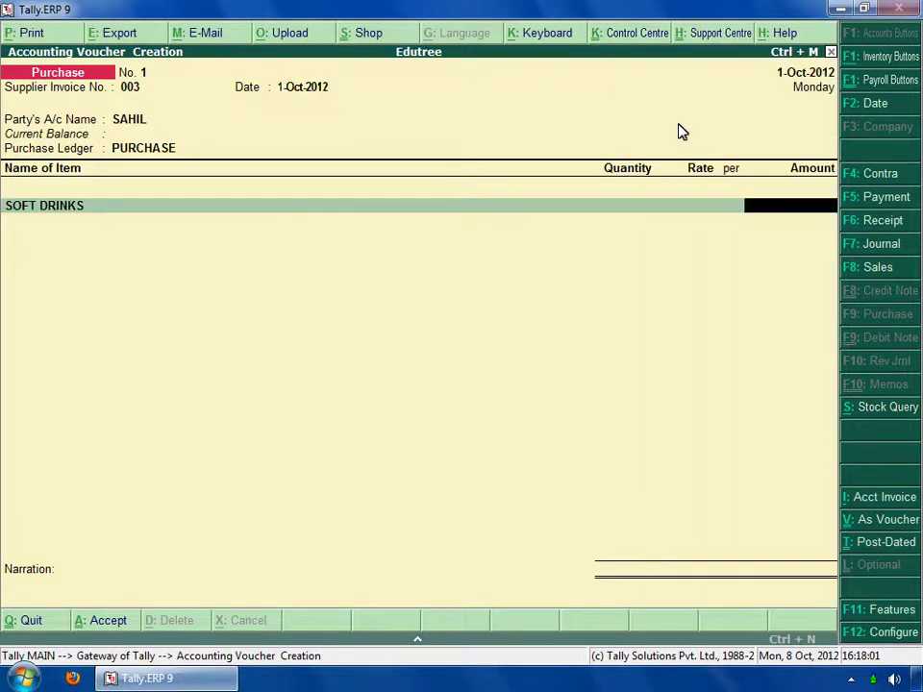
{"action": "type", "text": "125"}
{"action": "key", "text": "Return"}
Step: Add TALLY CD for 800, end the item list and accept the 925 voucher
{"action": "type", "text": "T"}
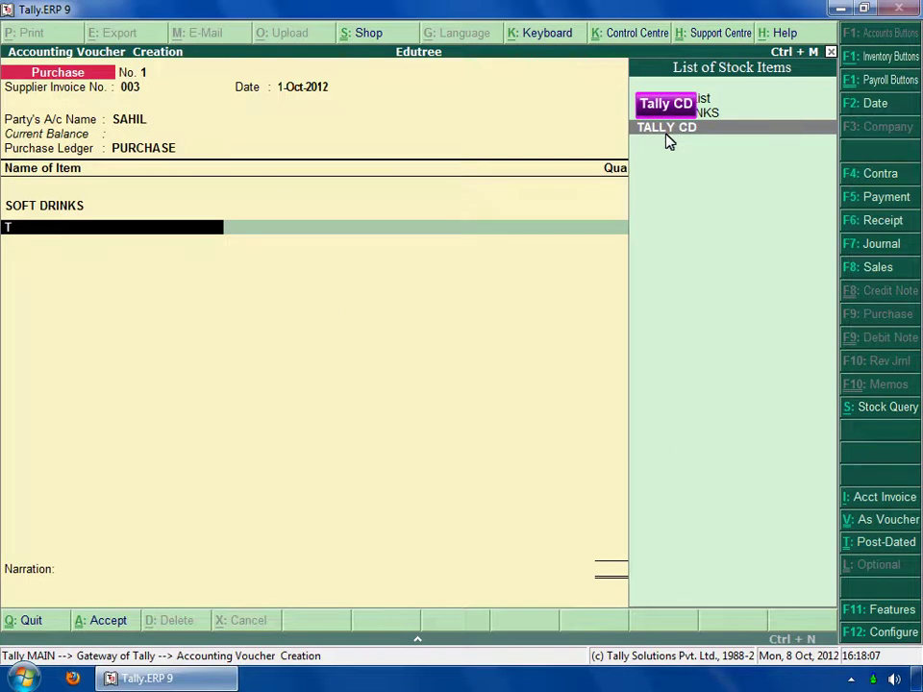
{"action": "key", "text": "Return"}
{"action": "type", "text": "80"}
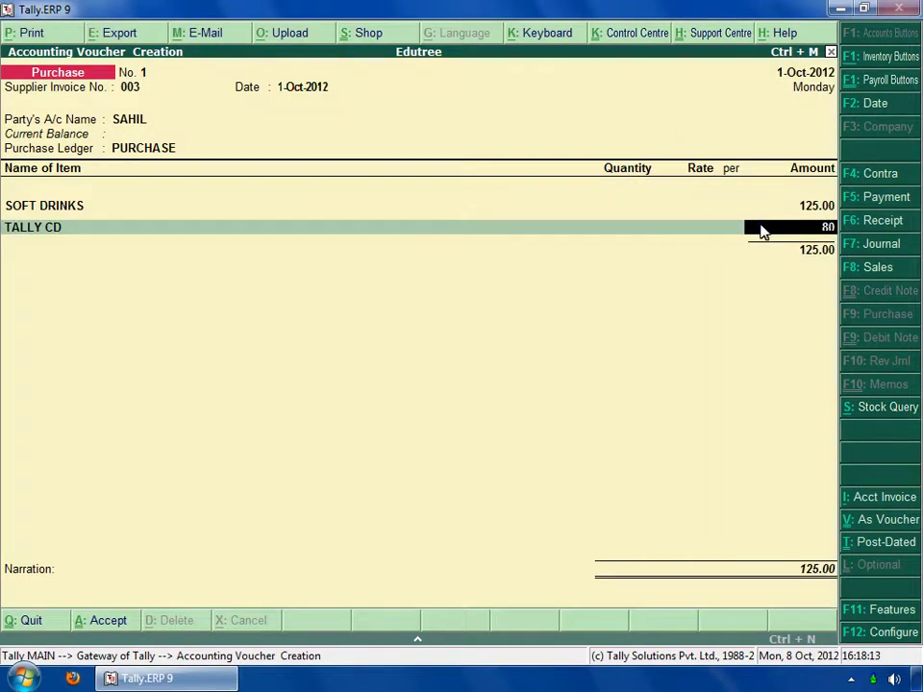
{"action": "type", "text": "0"}
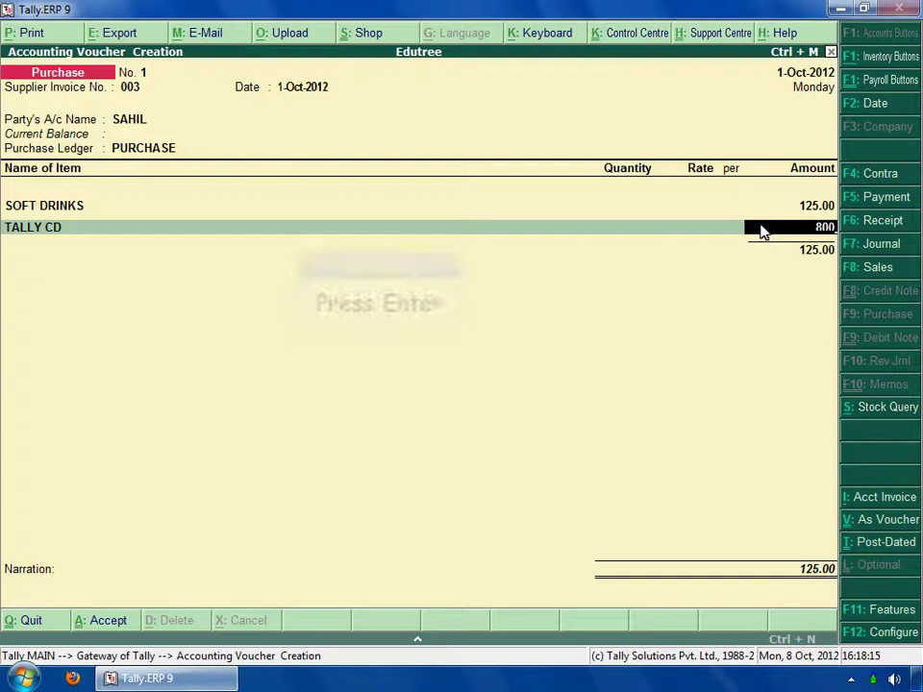
{"action": "key", "text": "Return"}
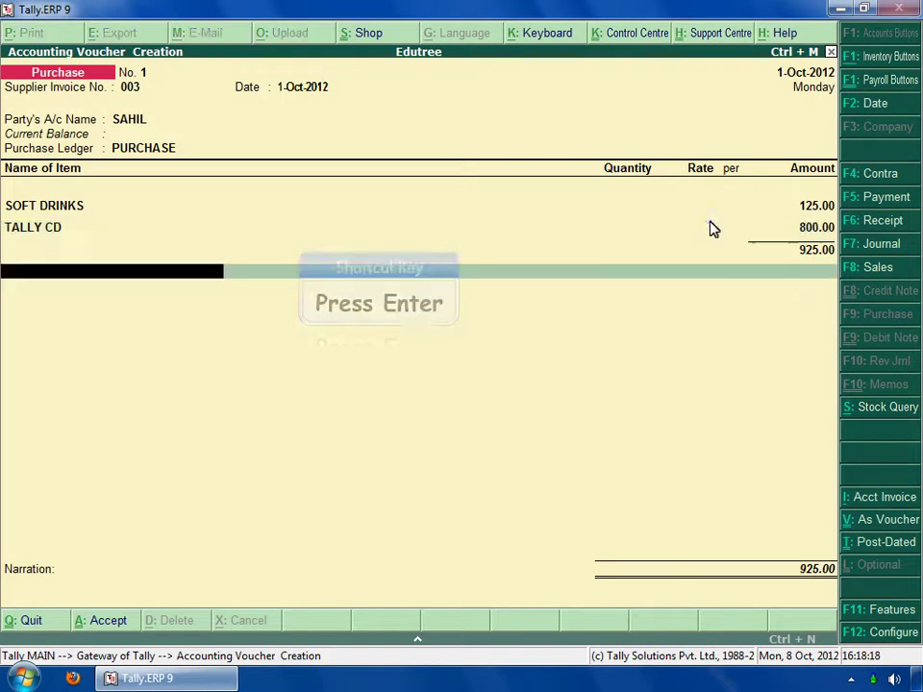
{"action": "key", "text": "Return"}
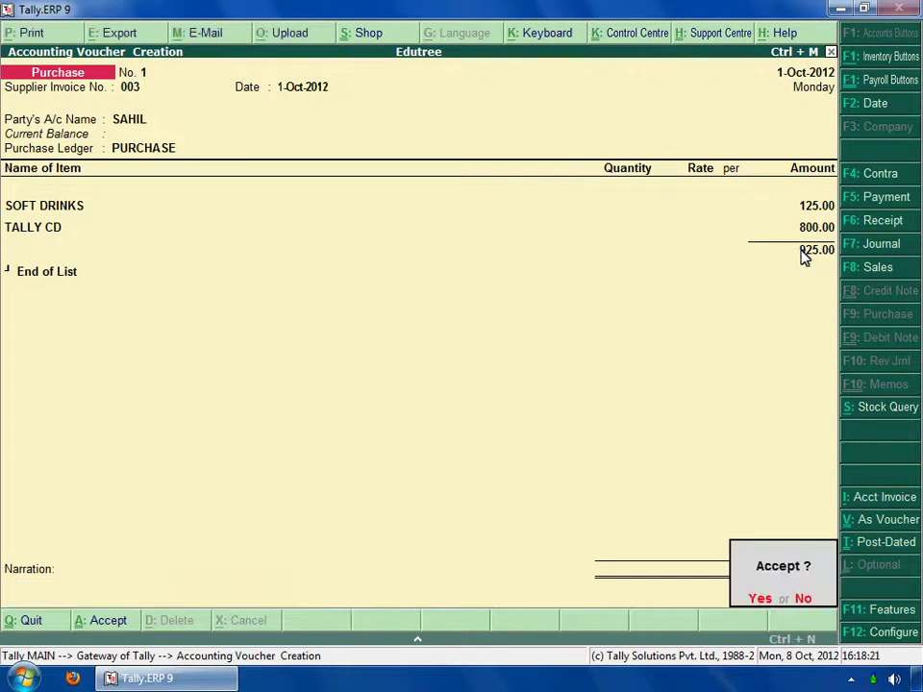
{"action": "left_click", "coordinate": [769, 597]}
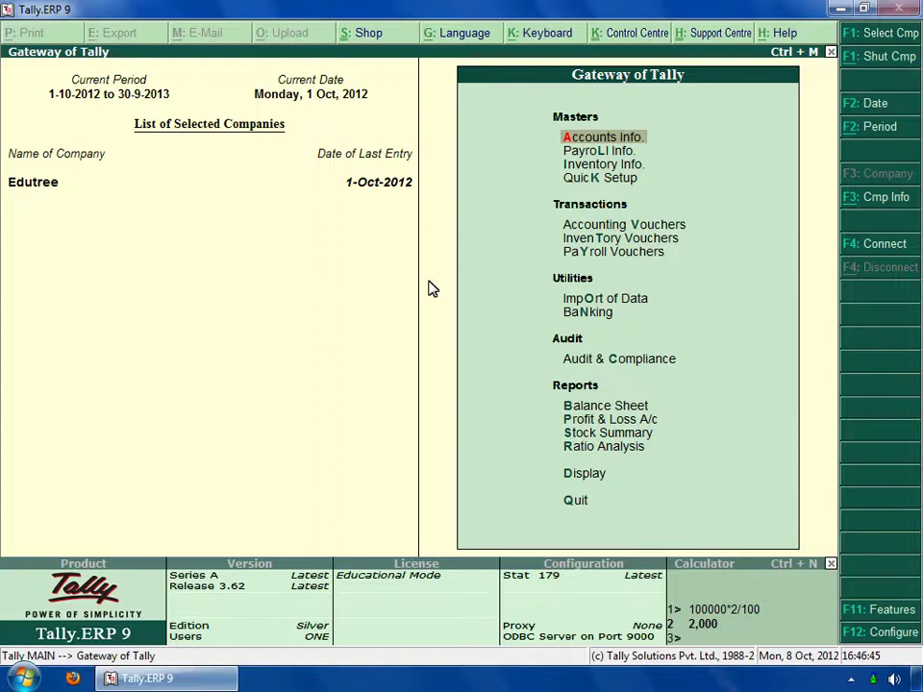
Step: Open the Stock Summary and drill into the SOFT DRINKS monthly summary
{"action": "key", "text": "Down"}
{"action": "key", "text": "Down"}
{"action": "key", "text": "Down"}
{"action": "key", "text": "Down"}
{"action": "key", "text": "Down"}
{"action": "key", "text": "Down"}
{"action": "key", "text": "Down"}
{"action": "key", "text": "Down"}
{"action": "key", "text": "Down"}
{"action": "key", "text": "Down"}
{"action": "key", "text": "Down"}
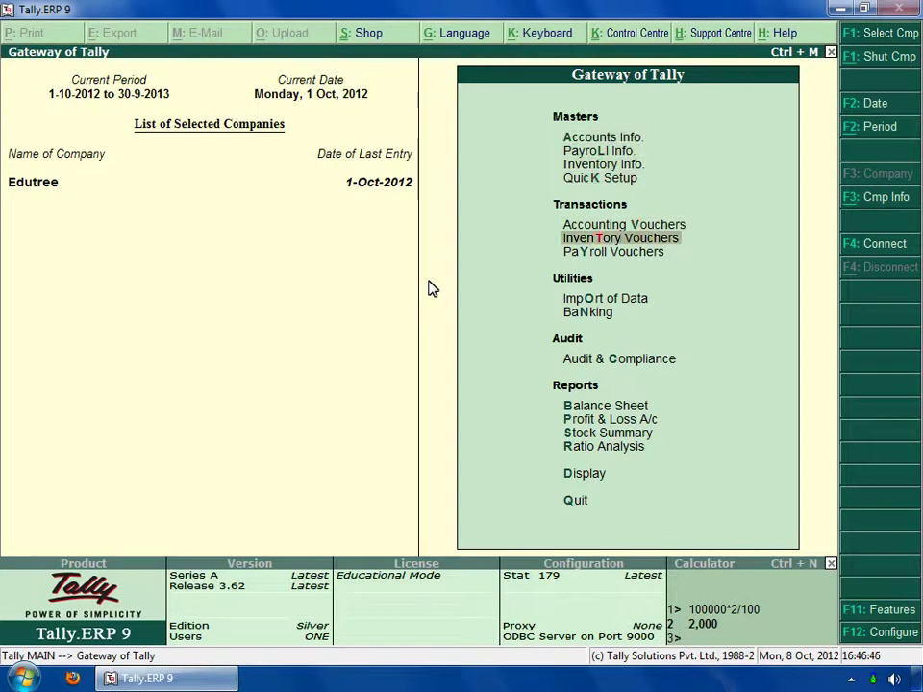
{"action": "left_click", "coordinate": [603, 434]}
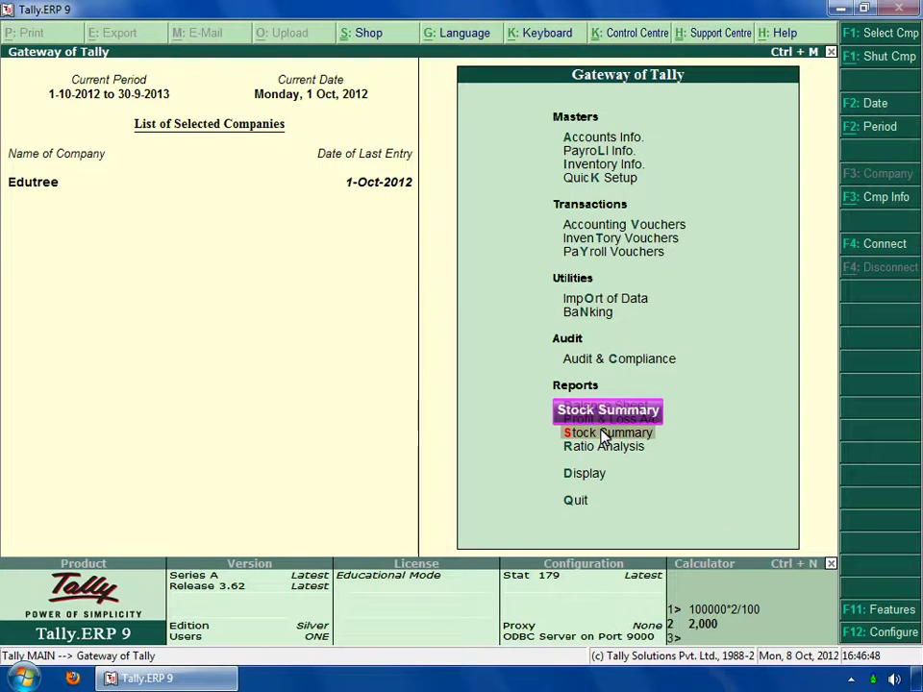
{"action": "key", "text": "Down"}
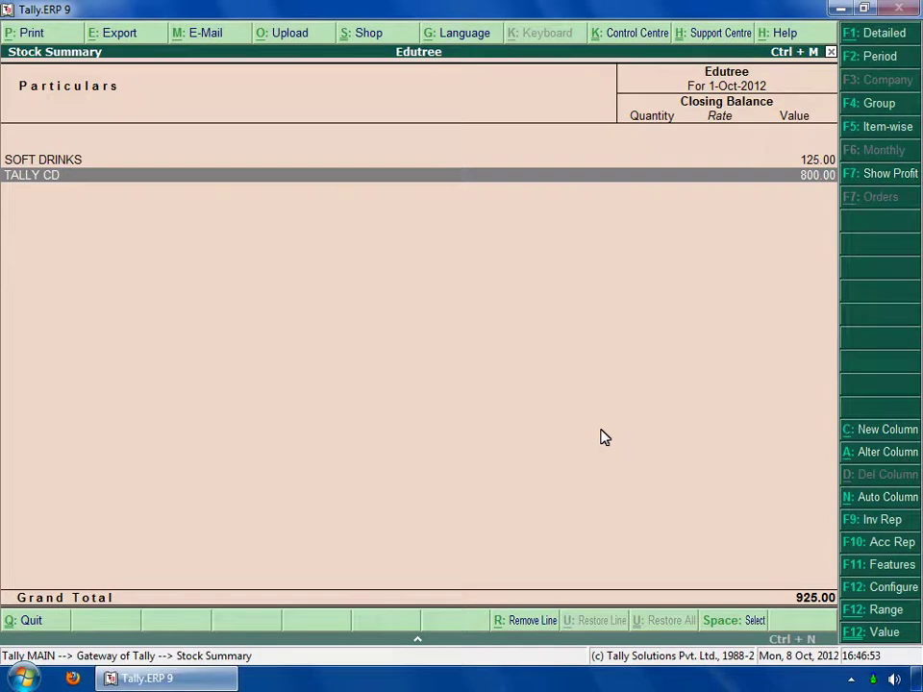
{"action": "key", "text": "Up"}
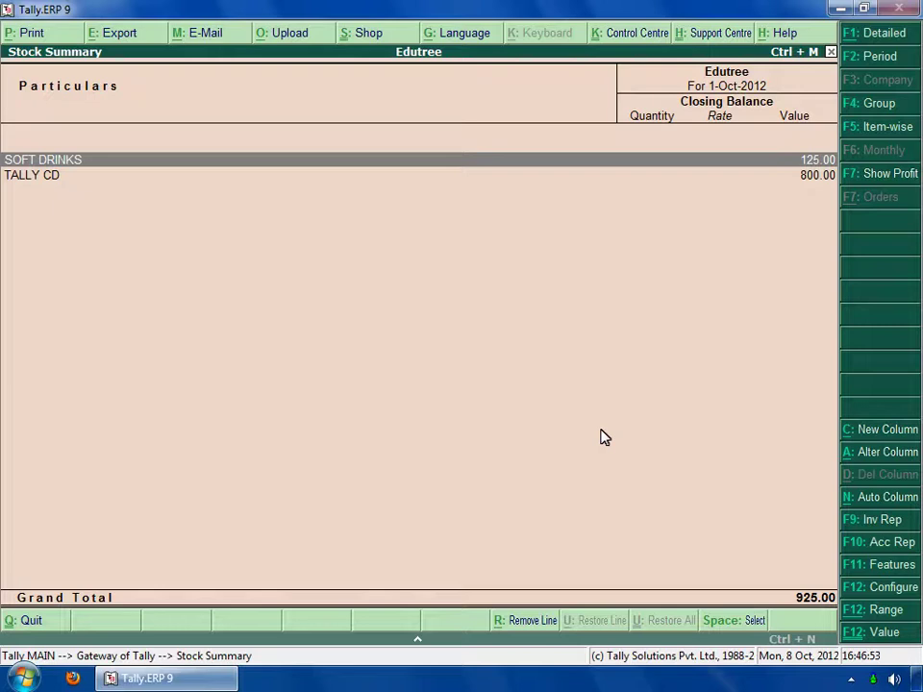
{"action": "key", "text": "Return"}
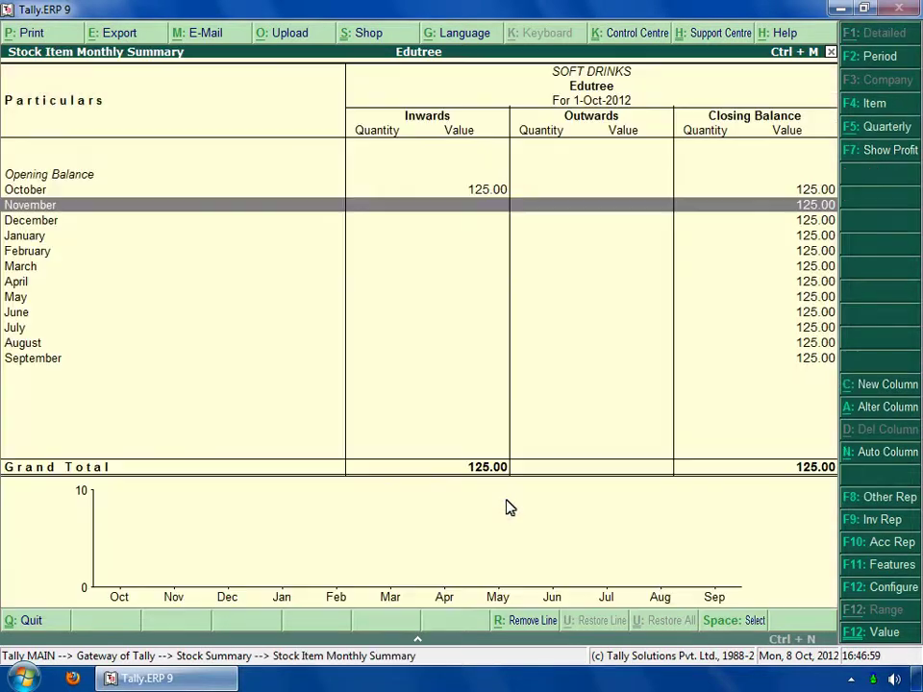
{"action": "key", "text": "Down"}
{"action": "key", "text": "Down"}
{"action": "key", "text": "Down"}
{"action": "key", "text": "Down"}
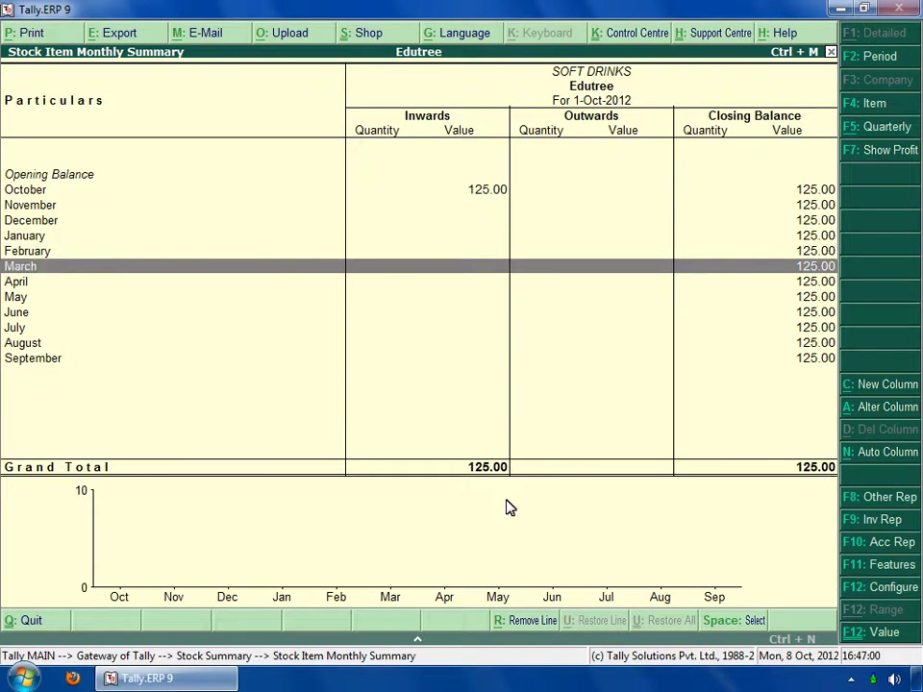
{"action": "key", "text": "Down"}
{"action": "key", "text": "Up"}
{"action": "key", "text": "Up"}
{"action": "key", "text": "Up"}
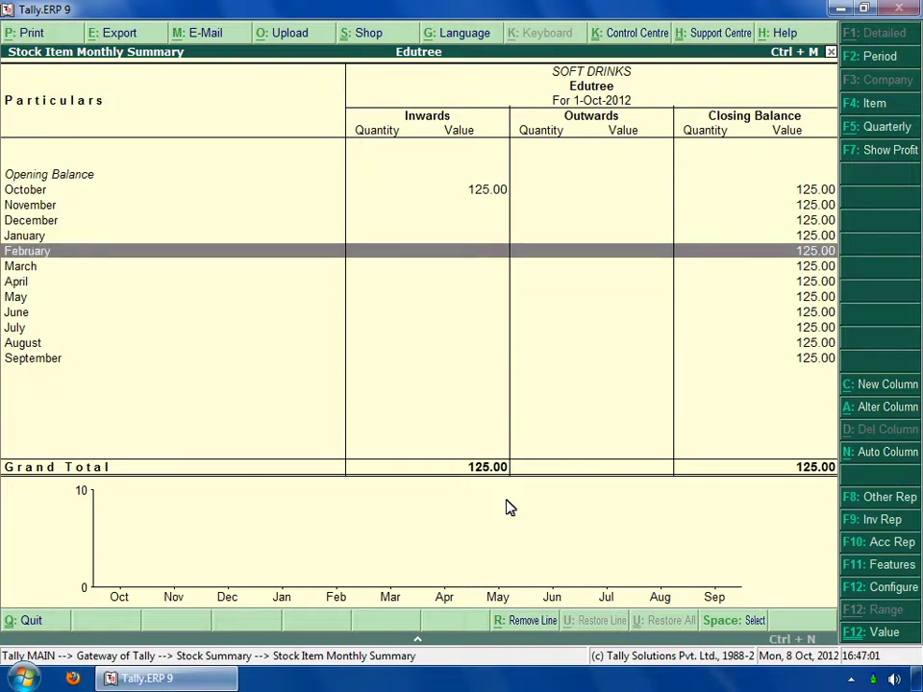
{"action": "key", "text": "Up"}
{"action": "key", "text": "Up"}
{"action": "key", "text": "Up"}
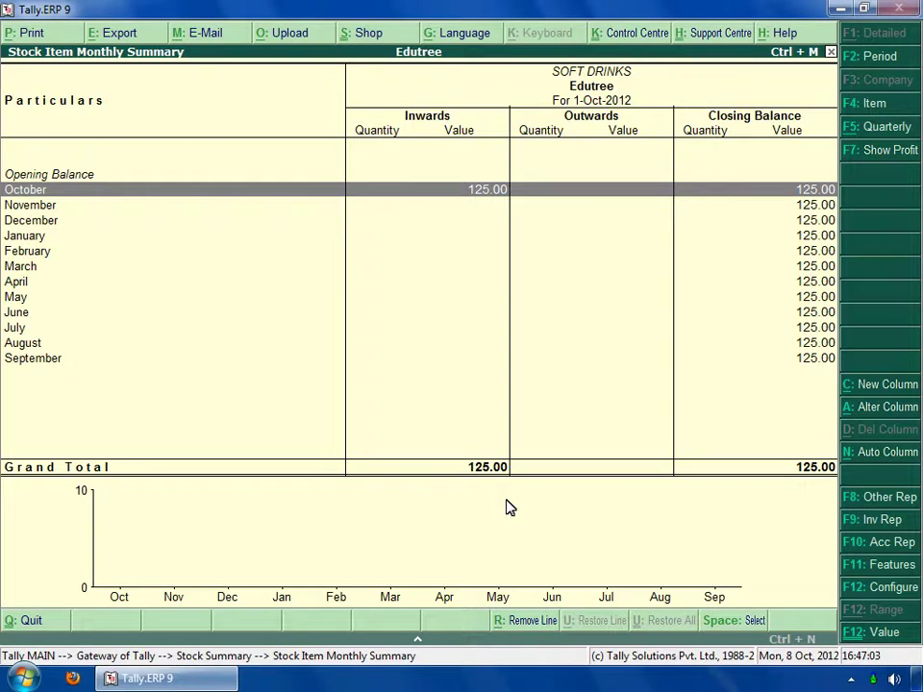
{"action": "key", "text": "Escape"}
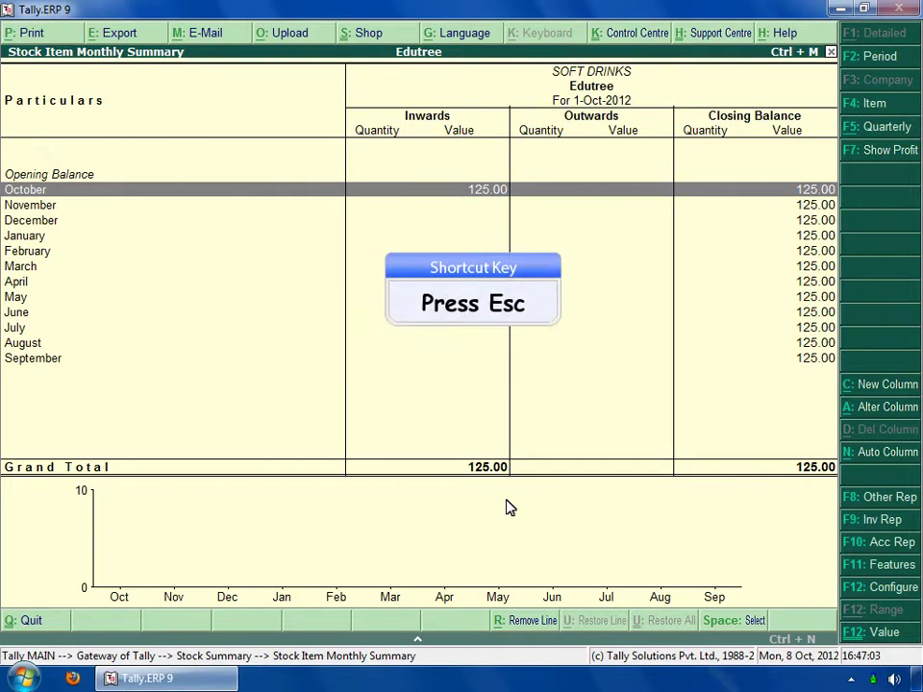
Step: Close the Stock Summary and go to Display > Account Books
{"action": "key", "text": "Escape"}
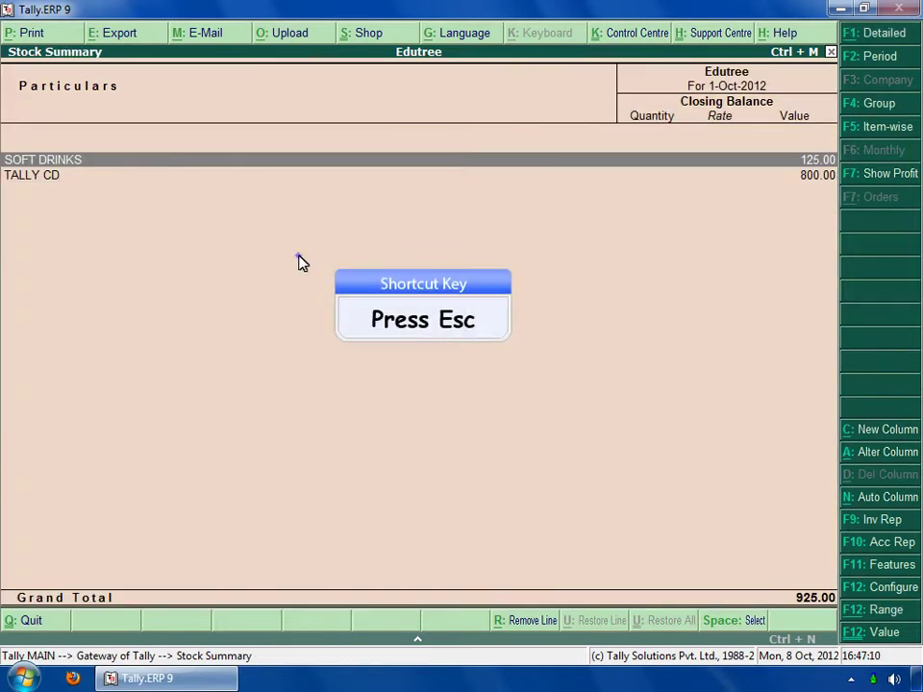
{"action": "key", "text": "Escape"}
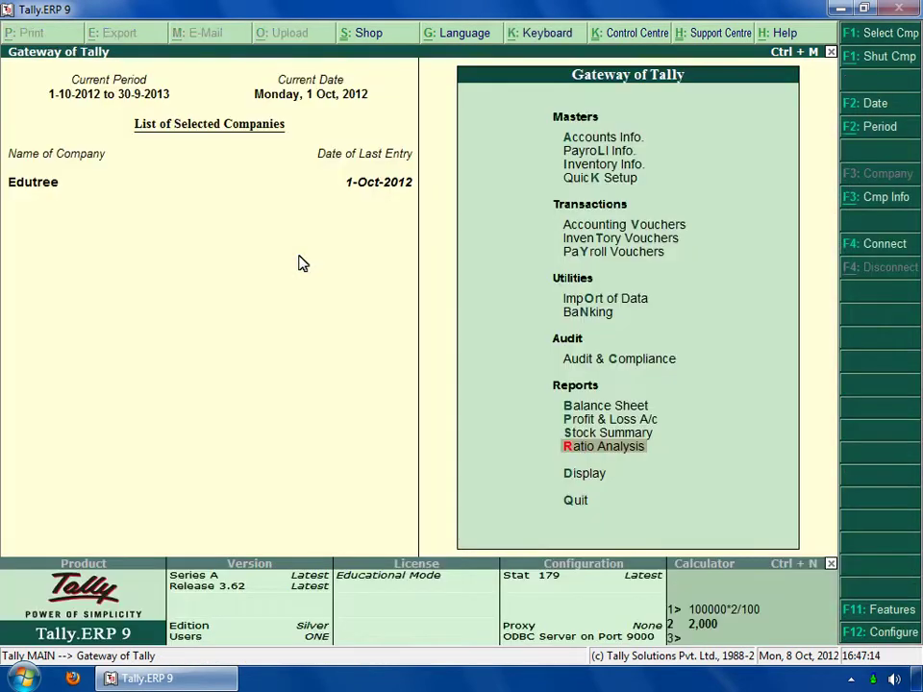
{"action": "key", "text": "Down"}
{"action": "left_click", "coordinate": [588, 477]}
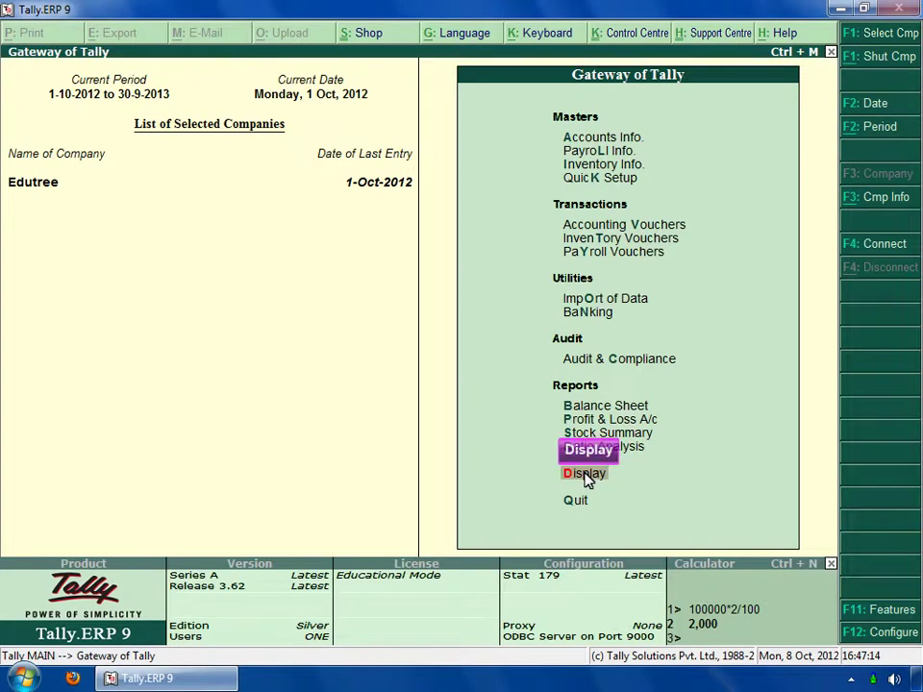
{"action": "key", "text": "Down"}
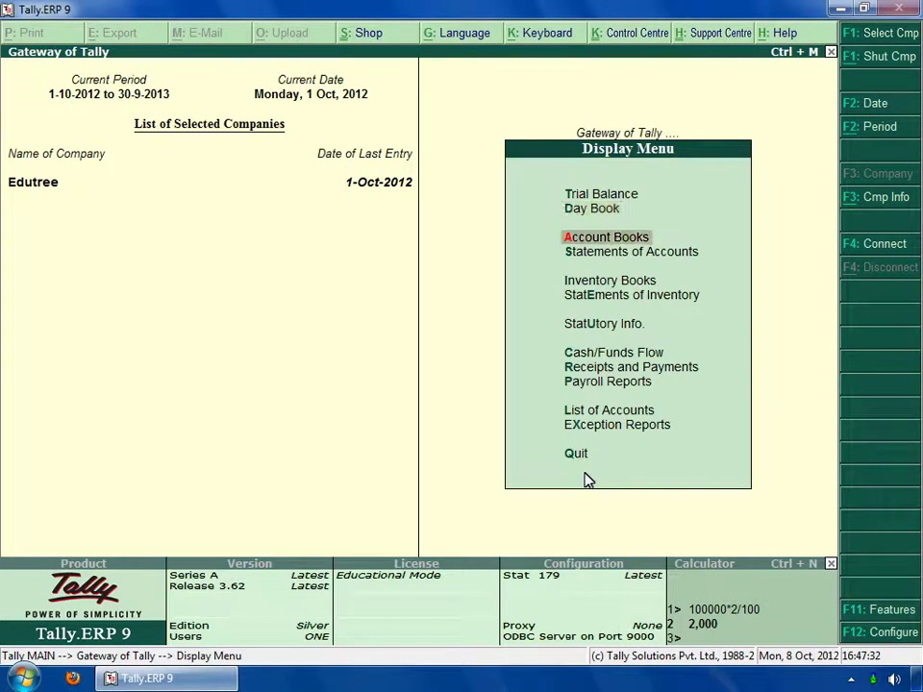
{"action": "left_click", "coordinate": [601, 241]}
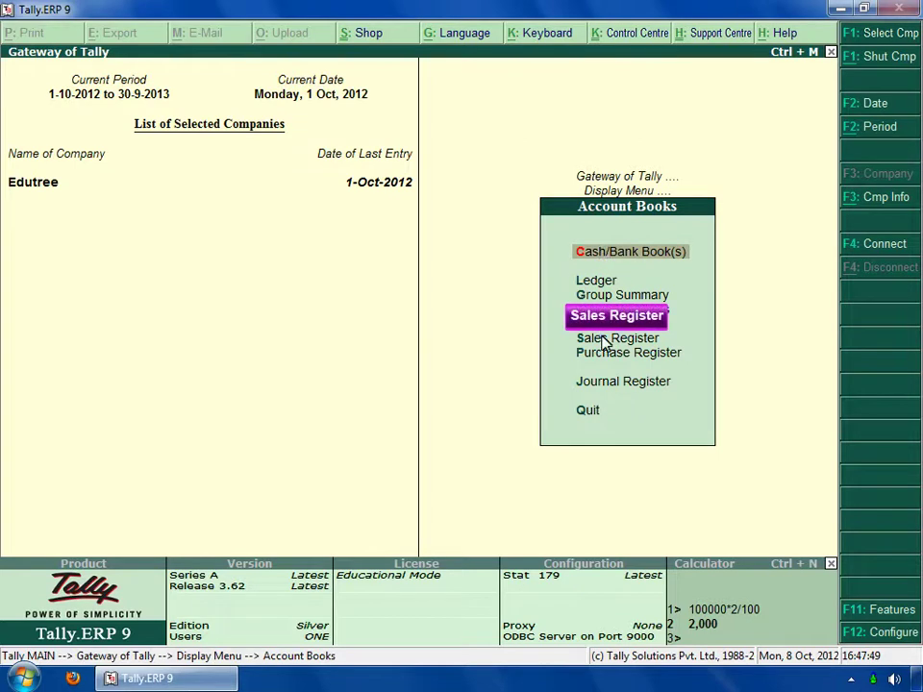
{"action": "left_click", "coordinate": [604, 341]}
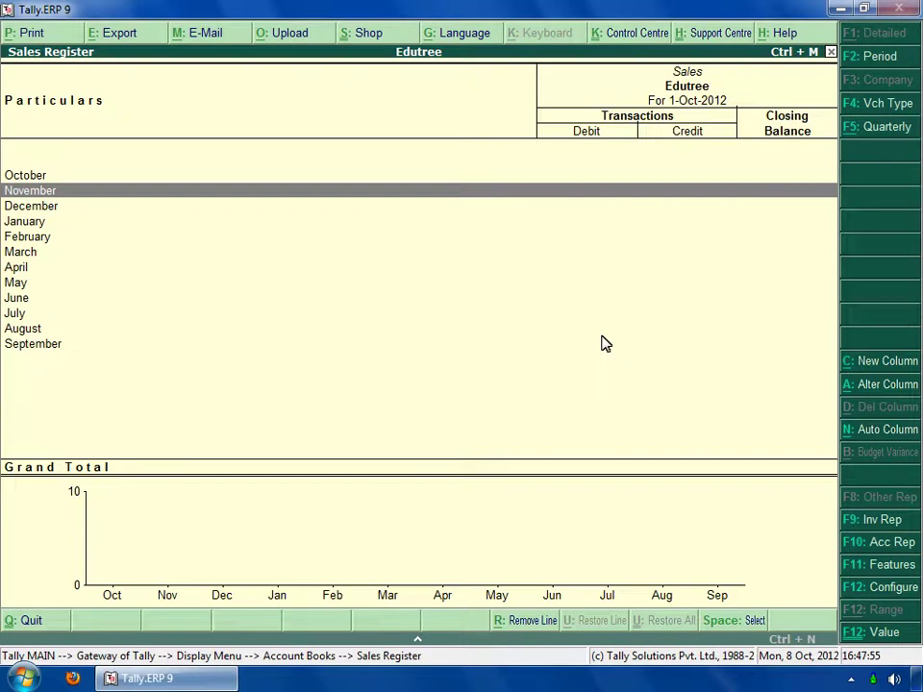
{"action": "key", "text": "Down"}
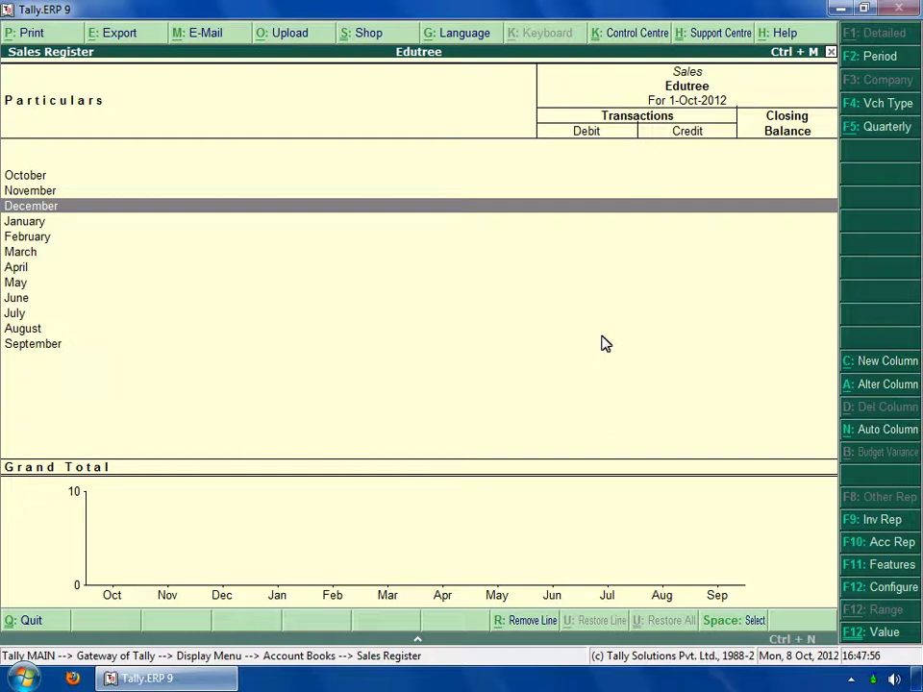
{"action": "key", "text": "Up"}
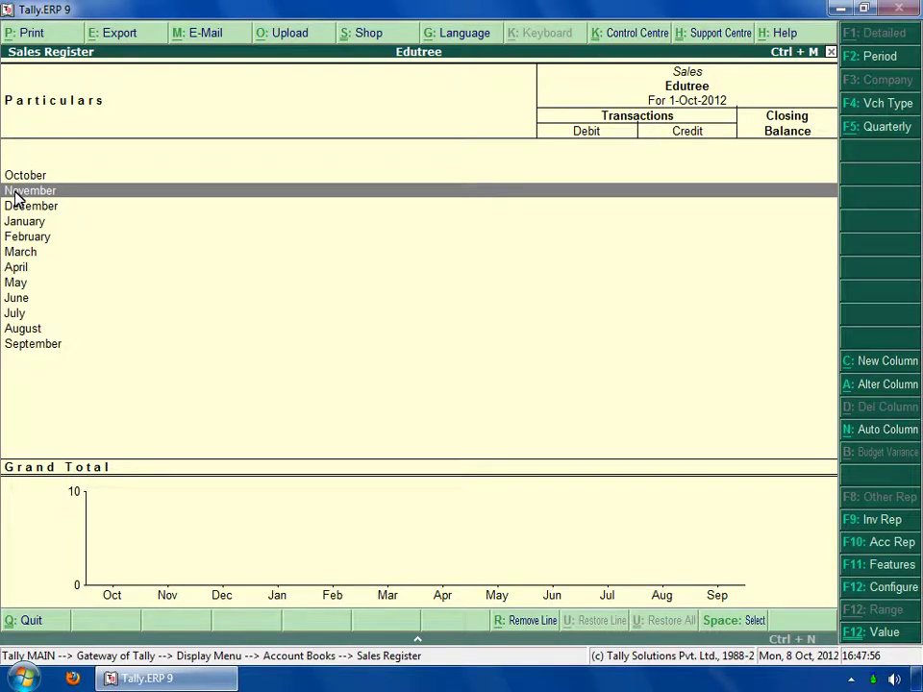
{"action": "key", "text": "Escape"}
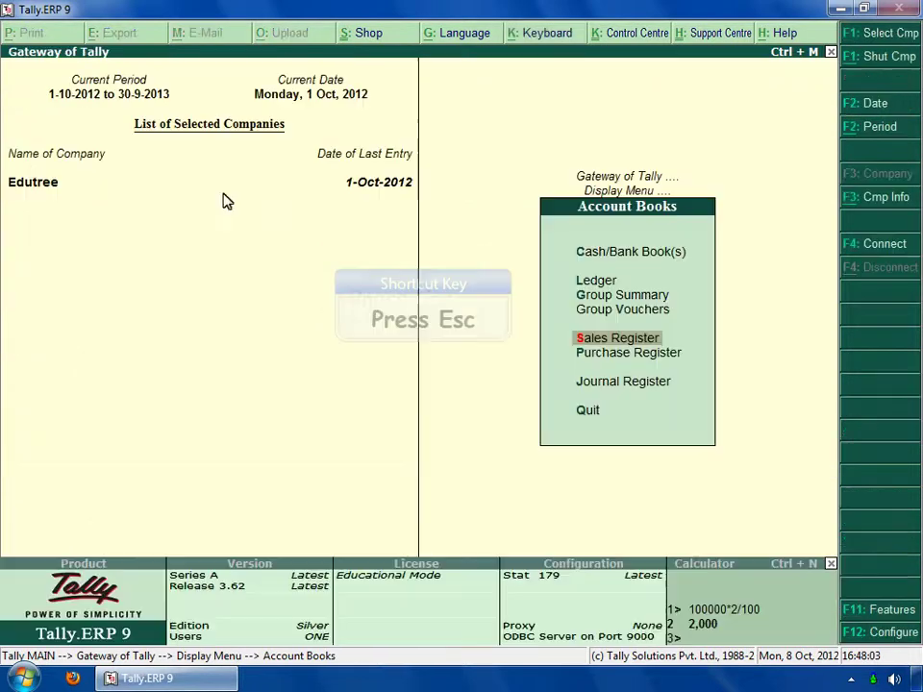
Step: Return to Gateway of Tally and open the Display menu
{"action": "key", "text": "Escape"}
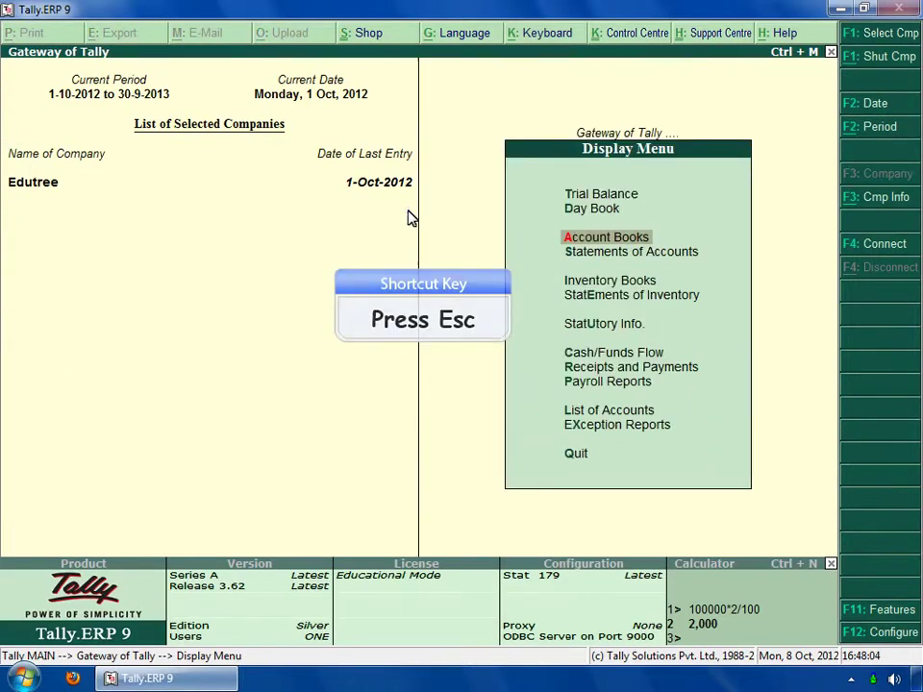
{"action": "key", "text": "Escape"}
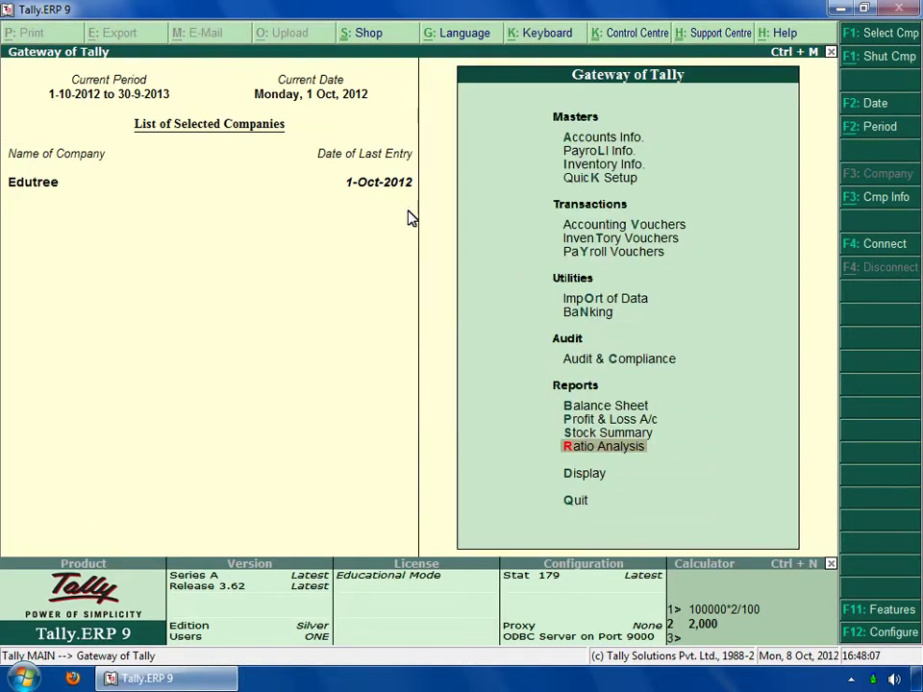
{"action": "key", "text": "Down"}
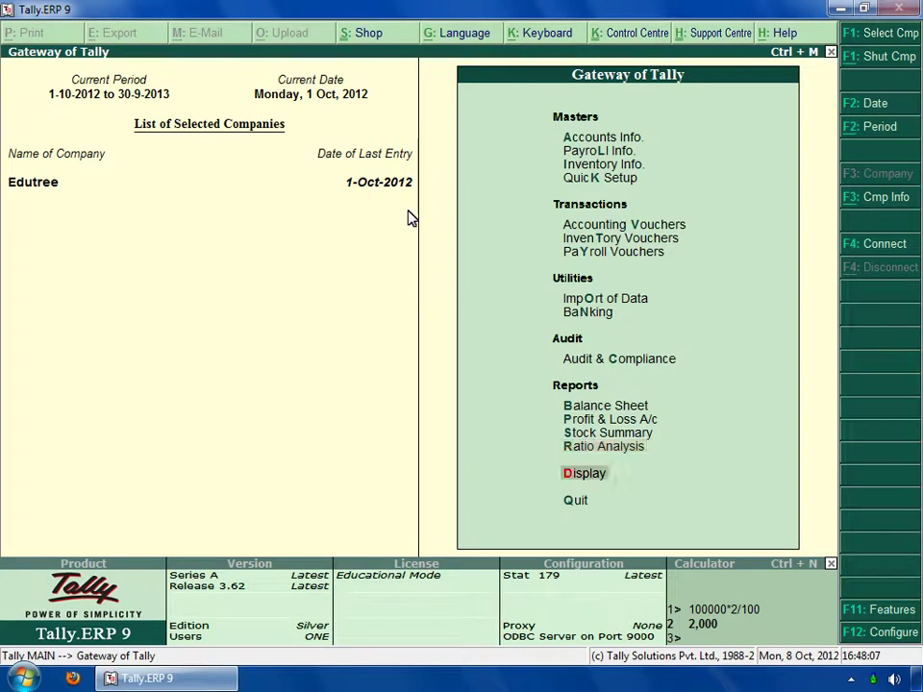
{"action": "left_click", "coordinate": [587, 474]}
Step: Open Movement Analysis under Inventory Books
{"action": "key", "text": "Down"}
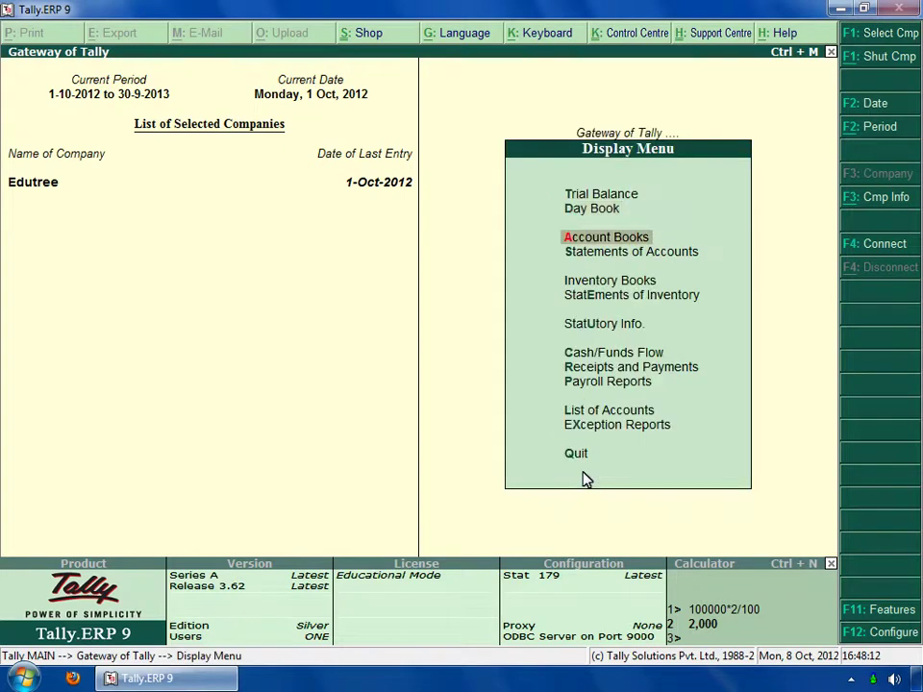
{"action": "key", "text": "Down"}
{"action": "key", "text": "Down"}
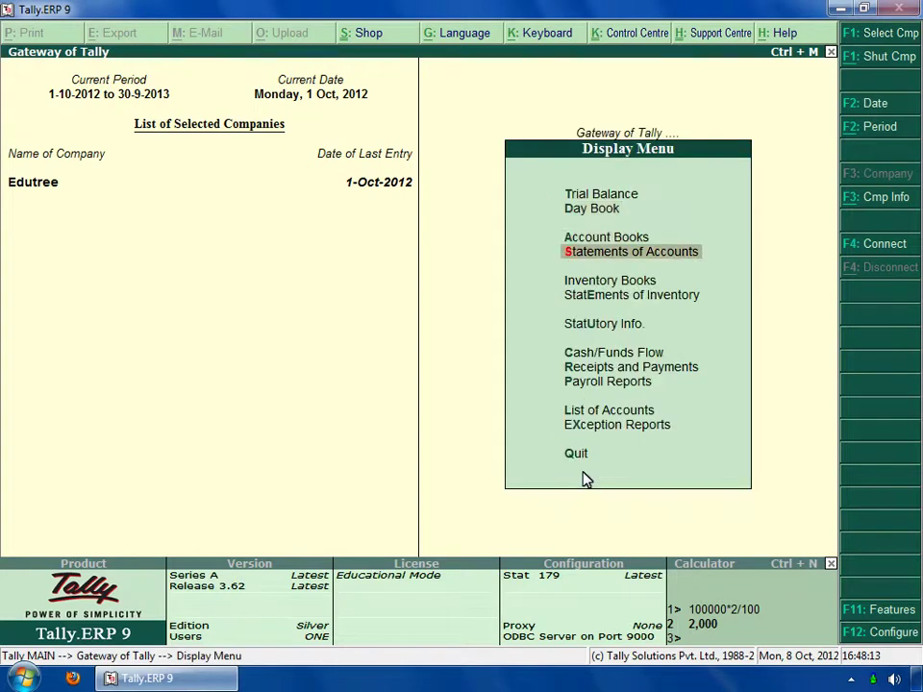
{"action": "left_click", "coordinate": [607, 281]}
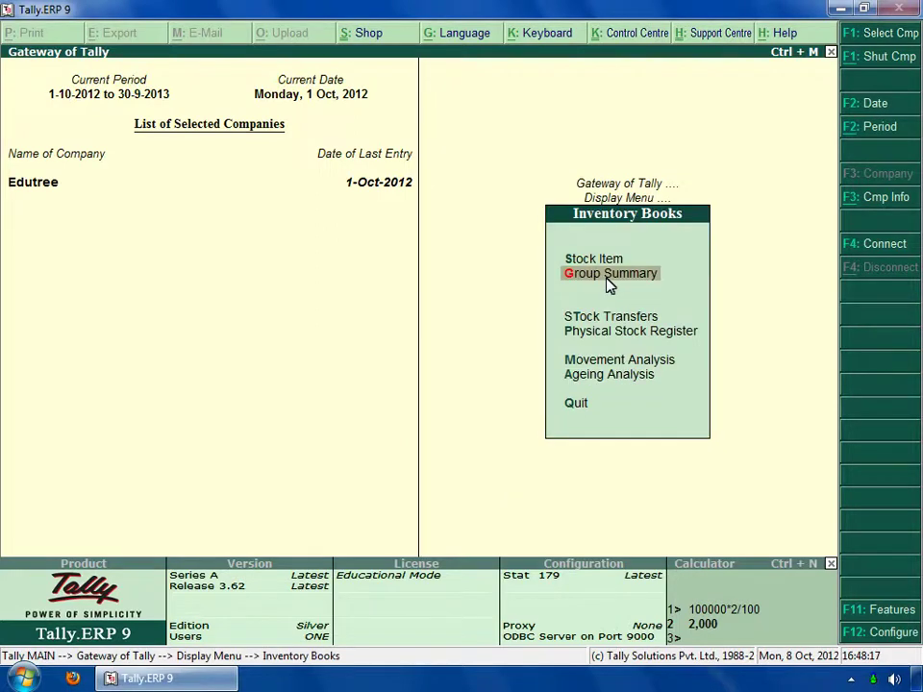
{"action": "key", "text": "Down"}
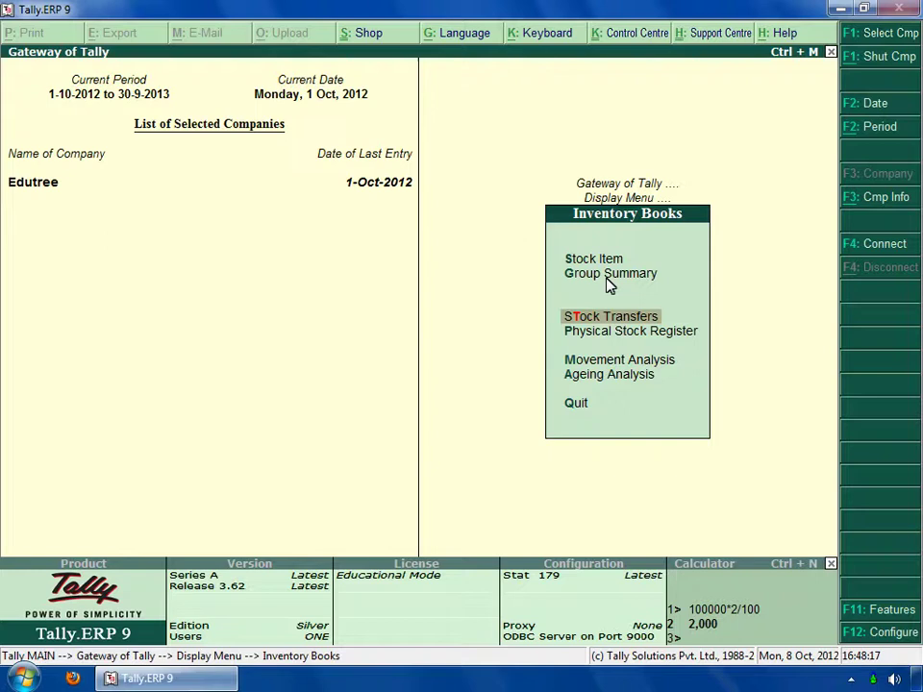
{"action": "key", "text": "Down"}
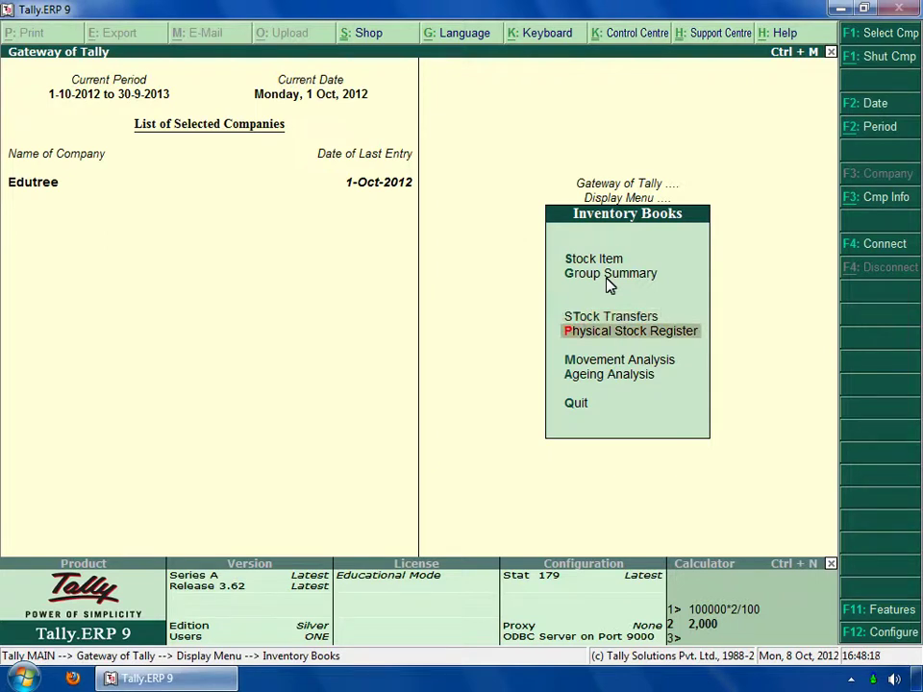
{"action": "key", "text": "Down"}
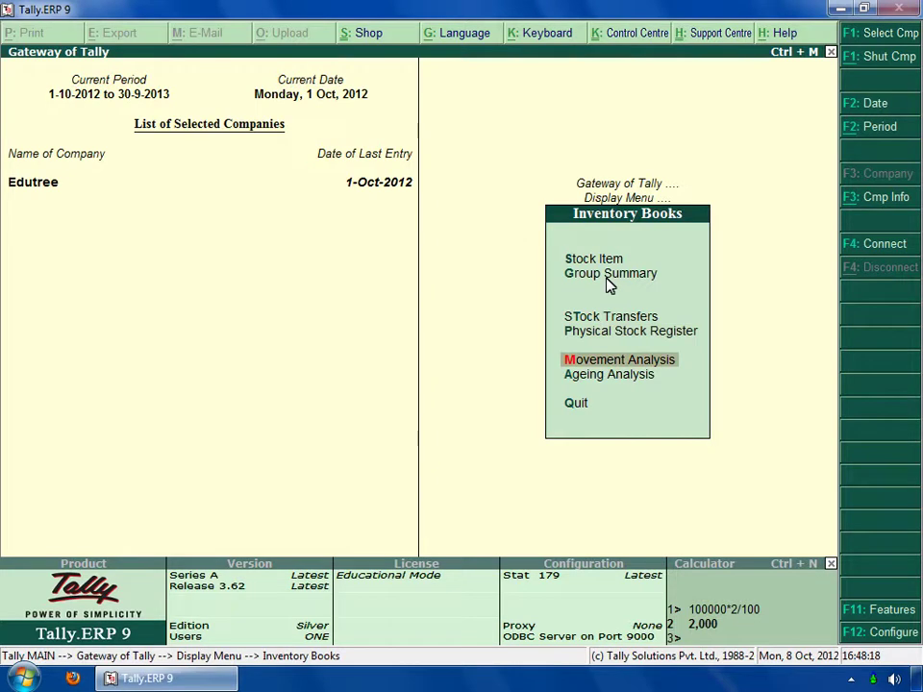
{"action": "left_click", "coordinate": [615, 364]}
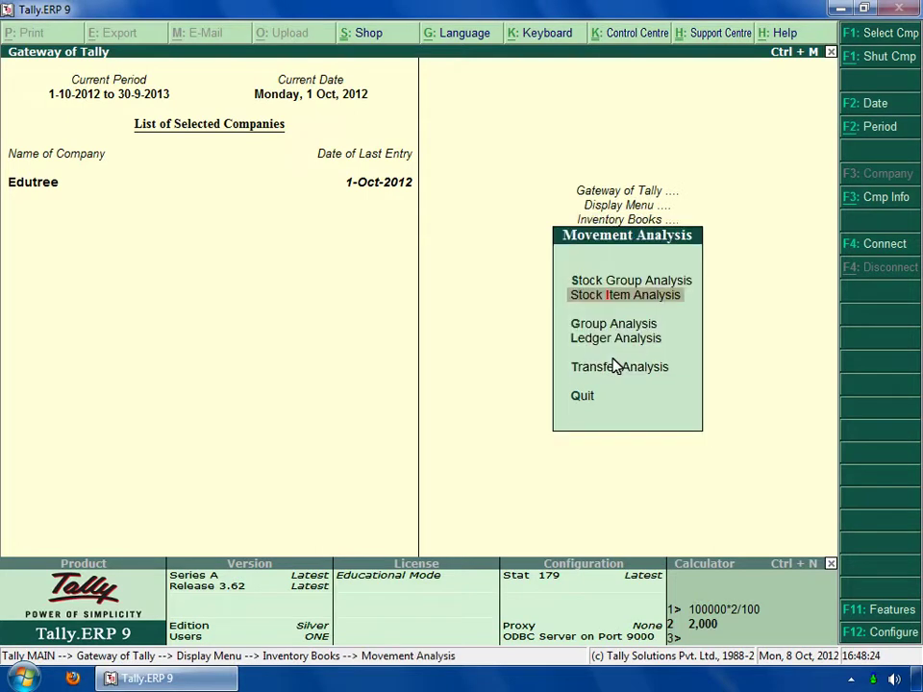
Step: Show the Stock Group Analysis movement report for the ACCOUNTING stock group, with inward and outward columns
{"action": "left_click", "coordinate": [623, 283]}
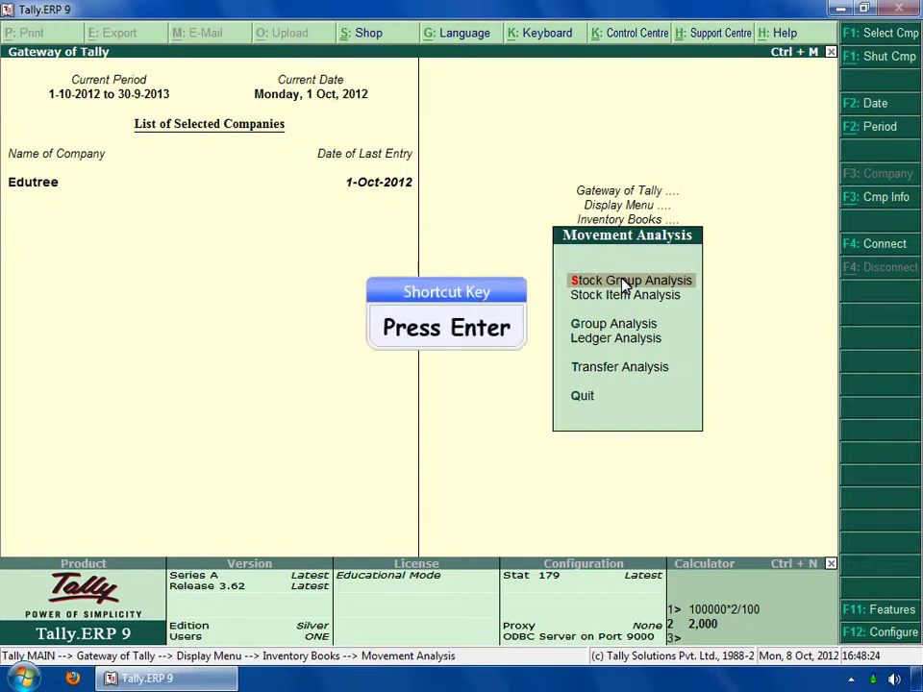
{"action": "key", "text": "Return"}
{"action": "left_click", "coordinate": [362, 170]}
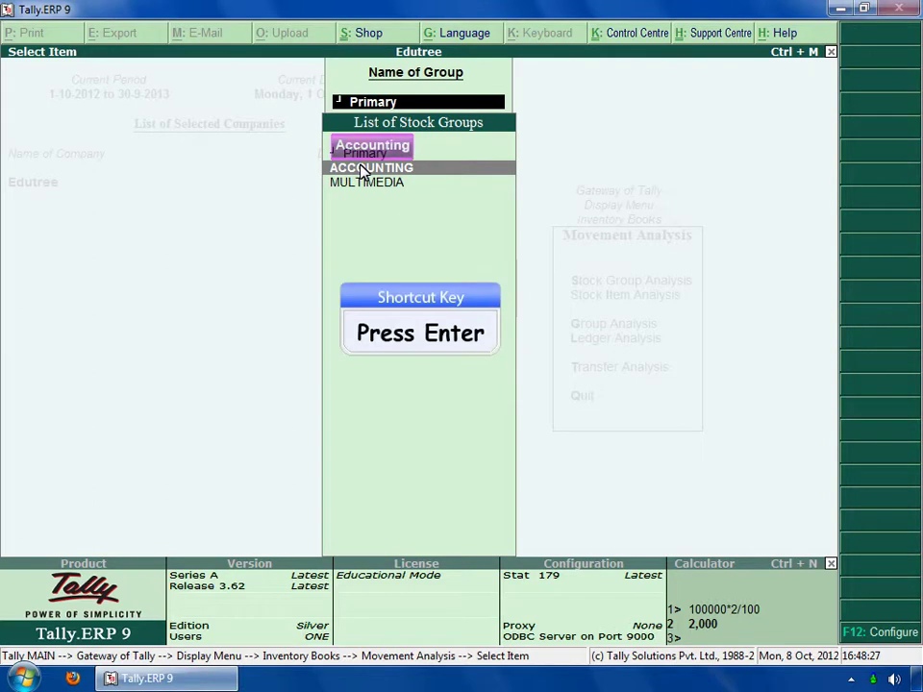
{"action": "key", "text": "Return"}
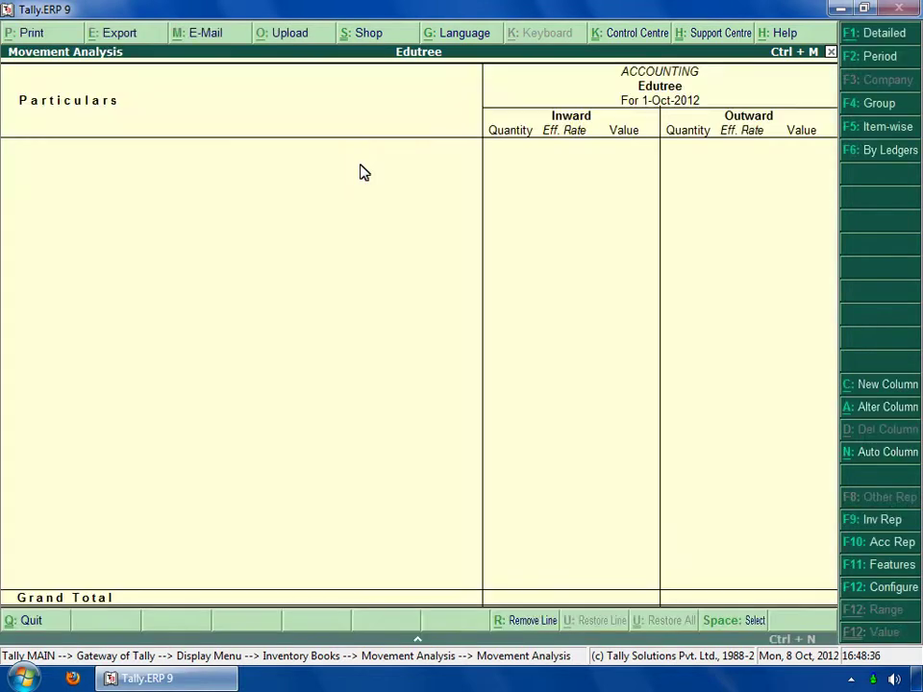